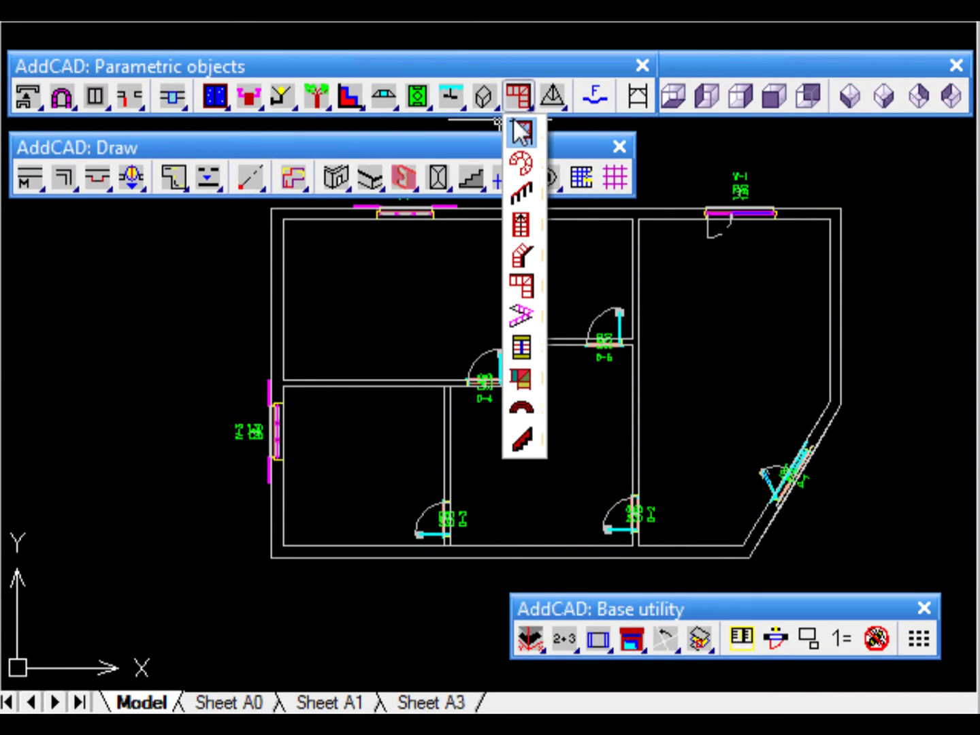
Browse the spiral and curved stairs, then choose the two-flight stair with turning landing.
left_click(519, 131)
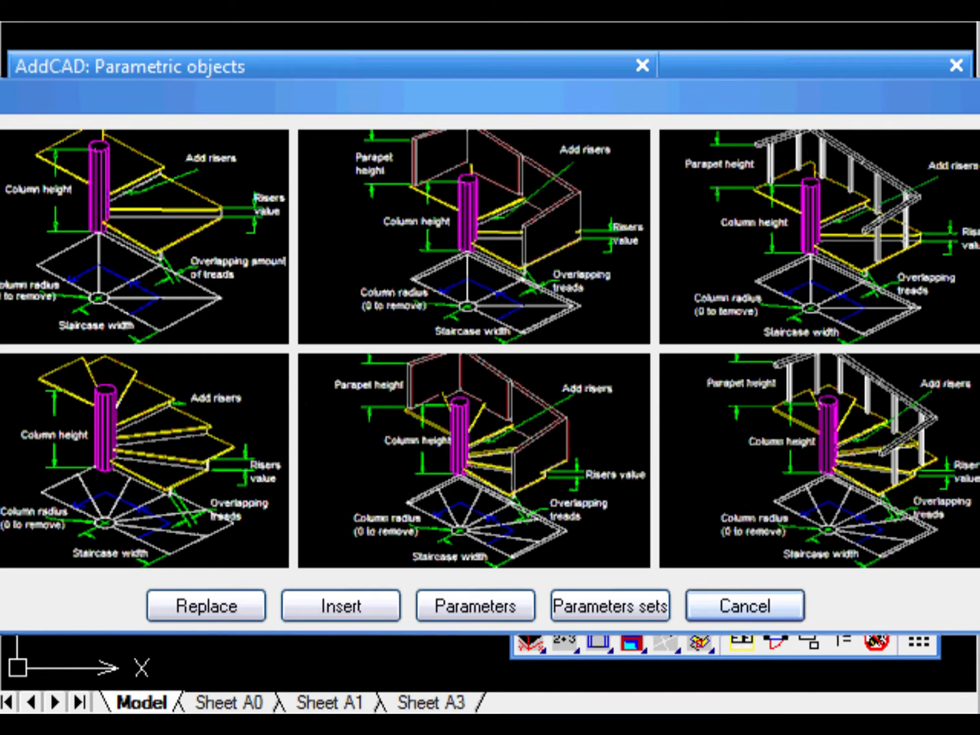
key("Escape")
left_click(518, 96)
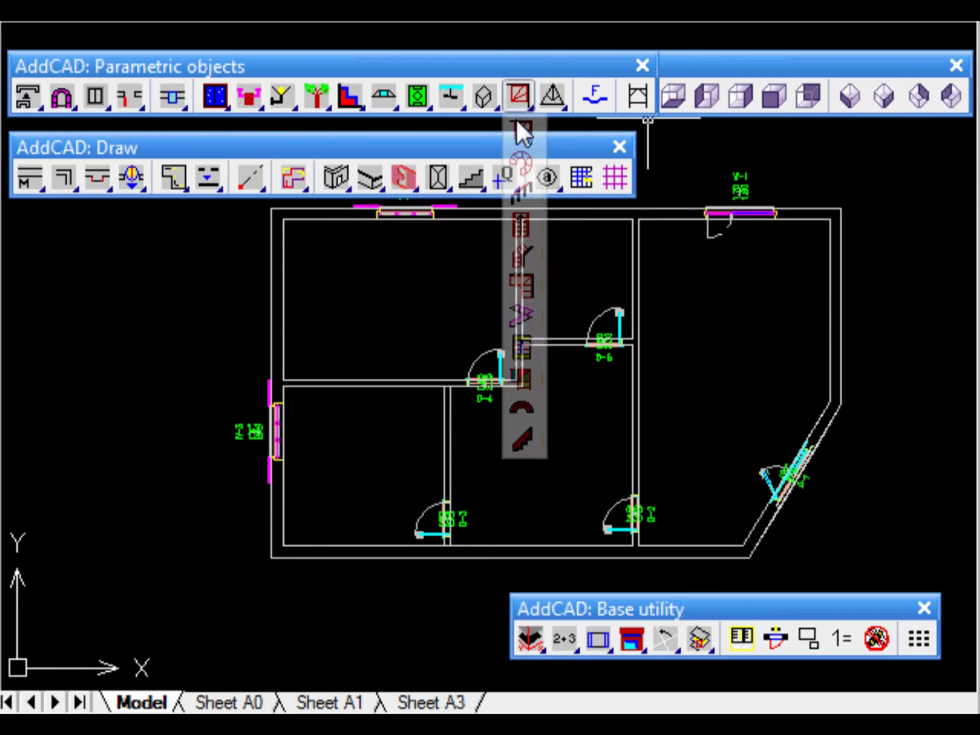
left_click(520, 131)
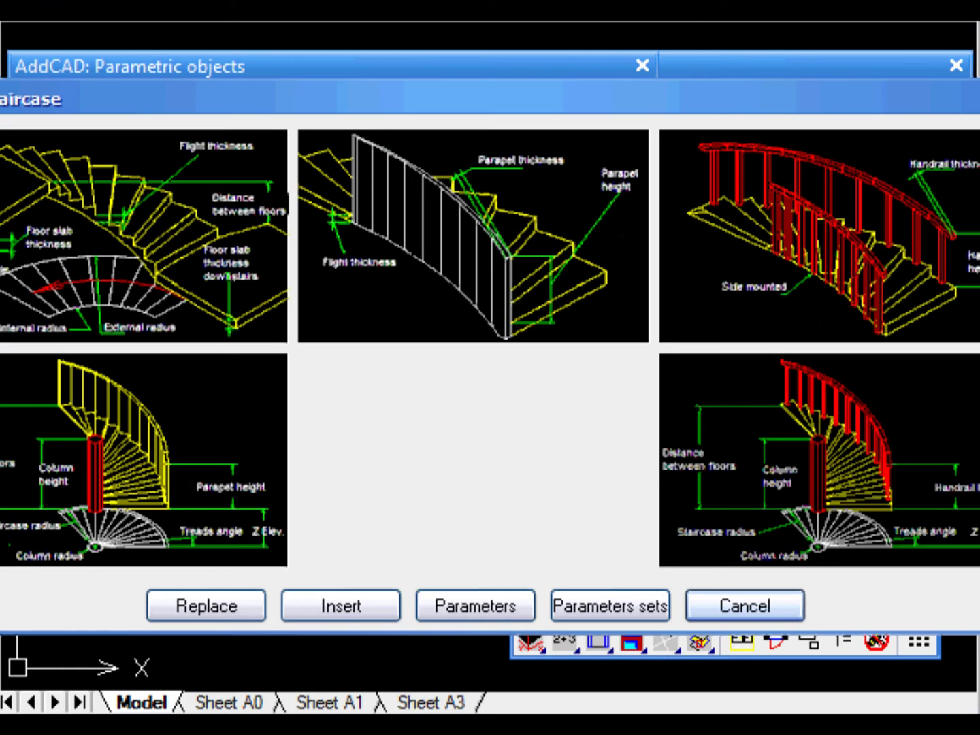
key("Escape")
left_click(518, 97)
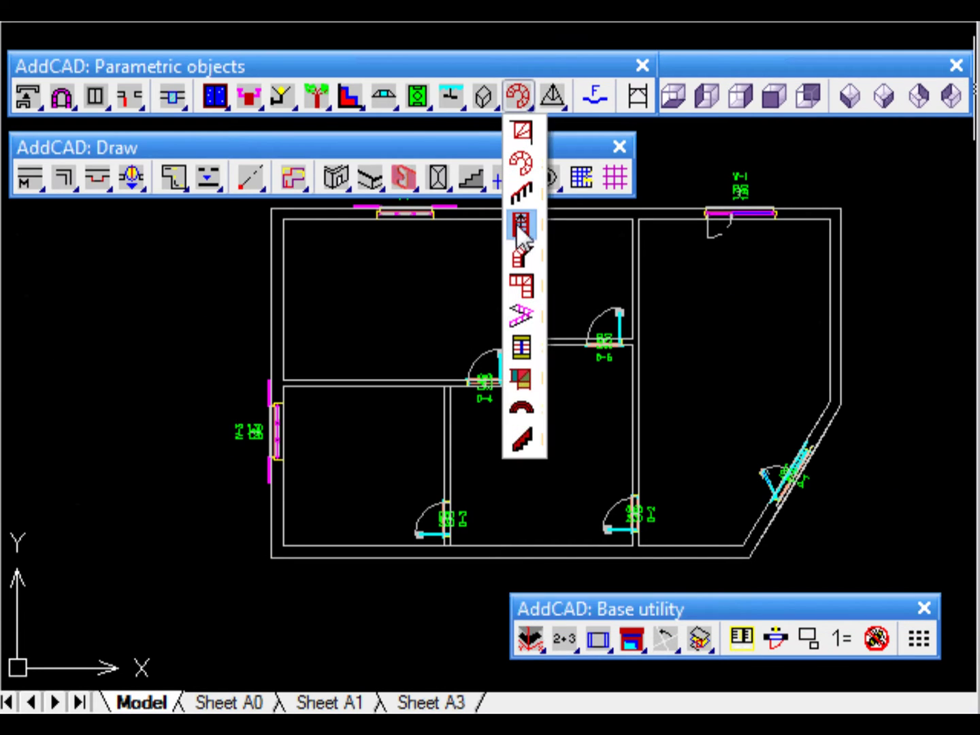
left_click(524, 280)
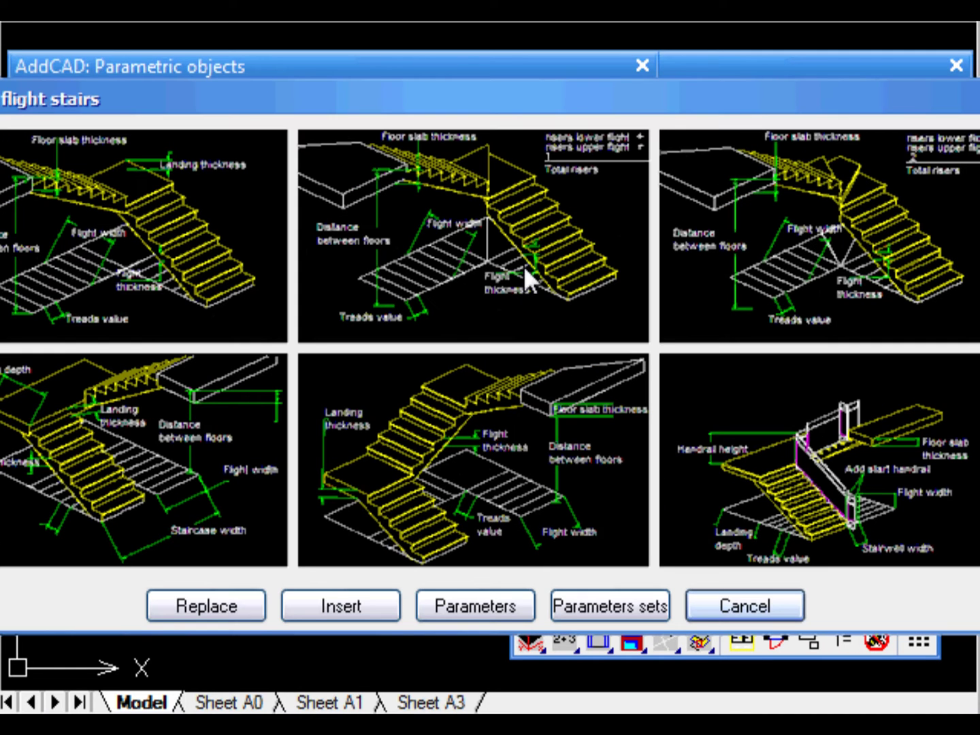
left_click(824, 263)
Set the lower flight to 11 risers and place the stair in the top-right room's corner.
left_click(481, 602)
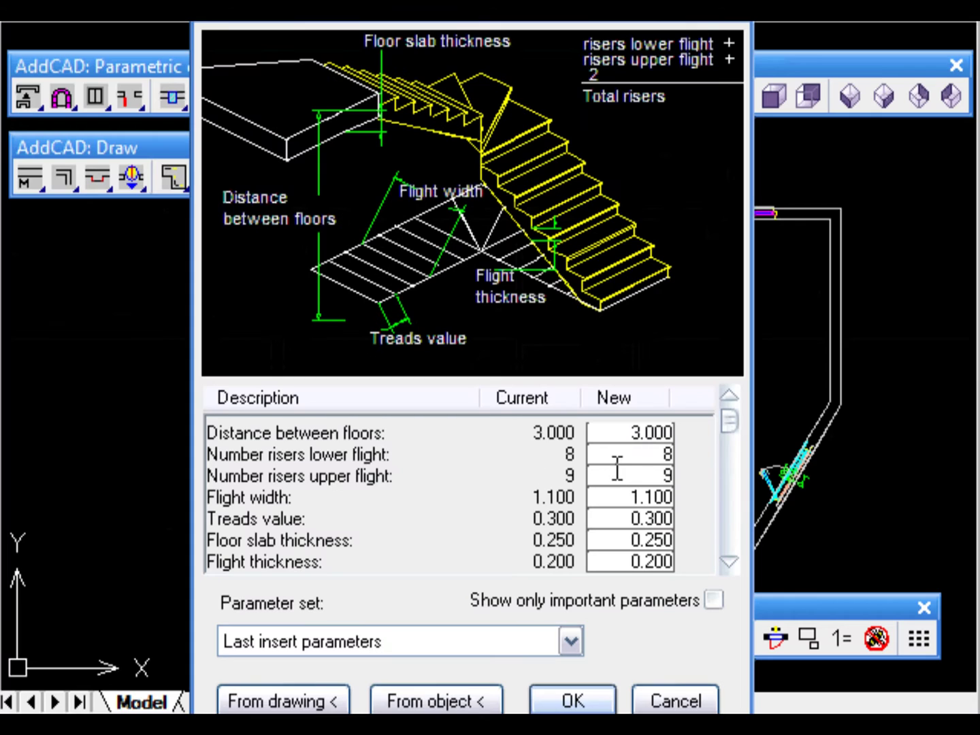
double_click(662, 454)
type("11")
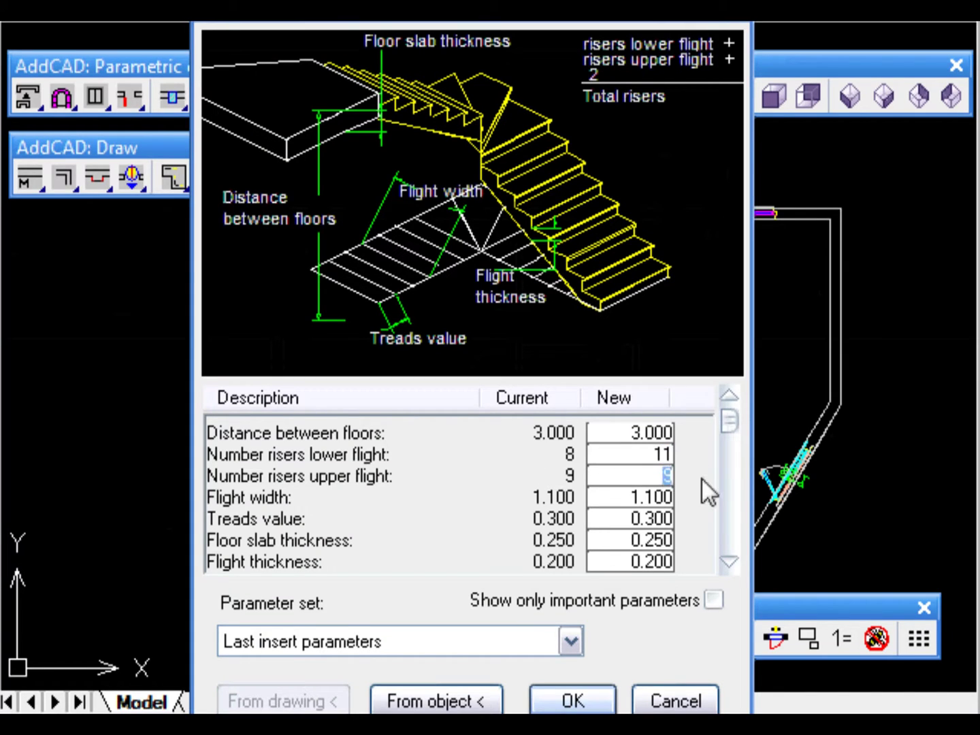
type("4")
left_click(574, 701)
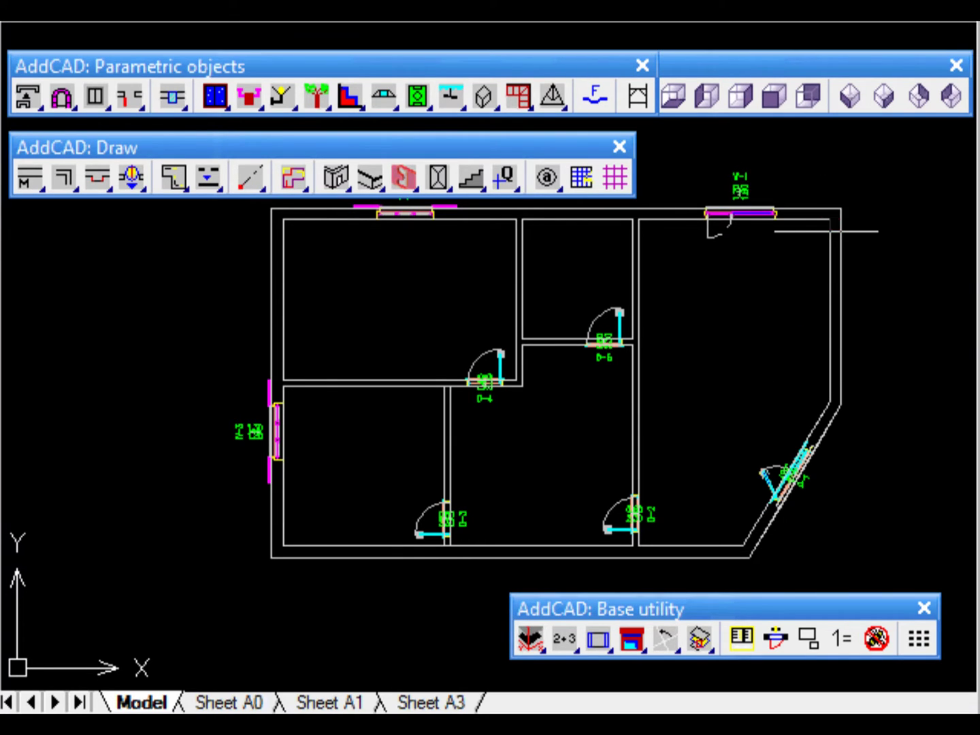
left_click(830, 219)
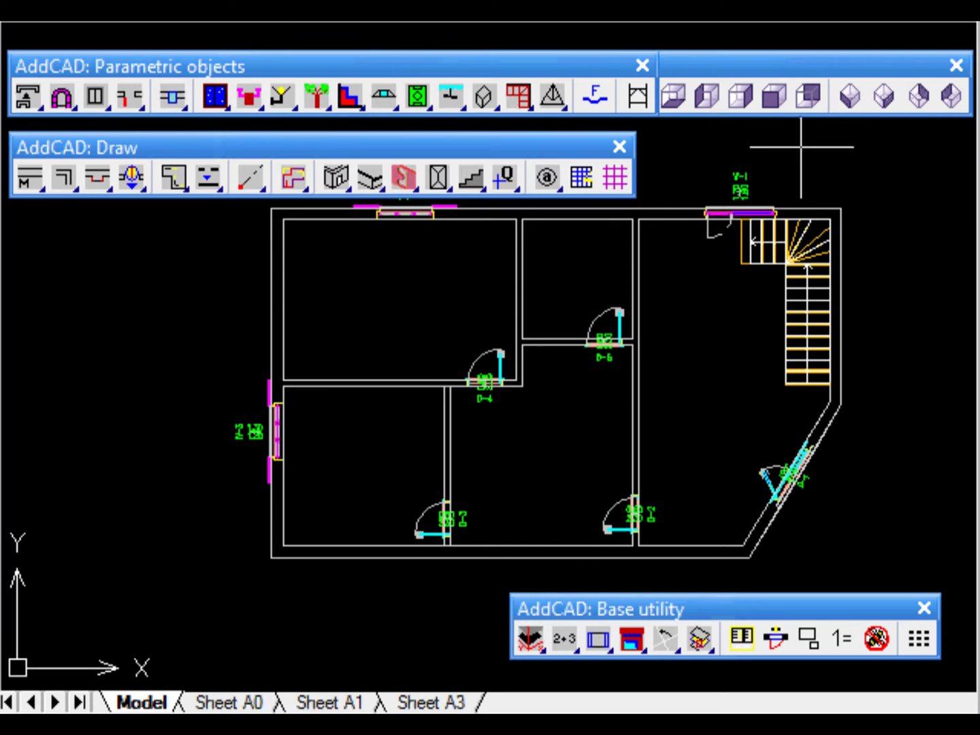
Switch to isometric 3D view and attach a many-vertical-bar railing to the stair's side.
left_click(849, 100)
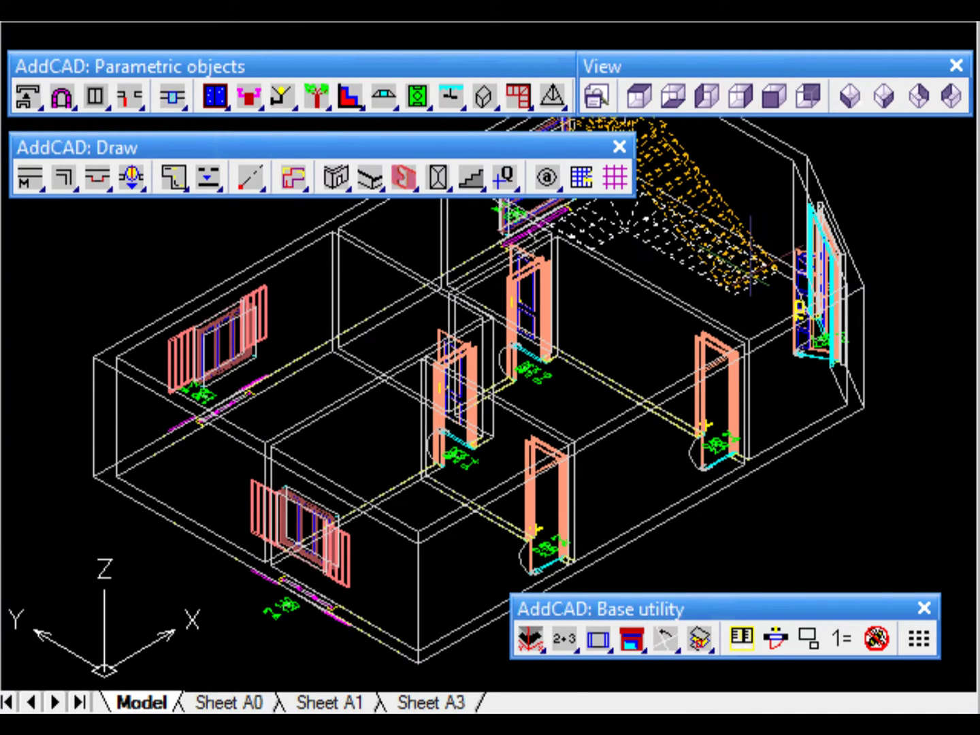
scroll(813, 431, "up", 3)
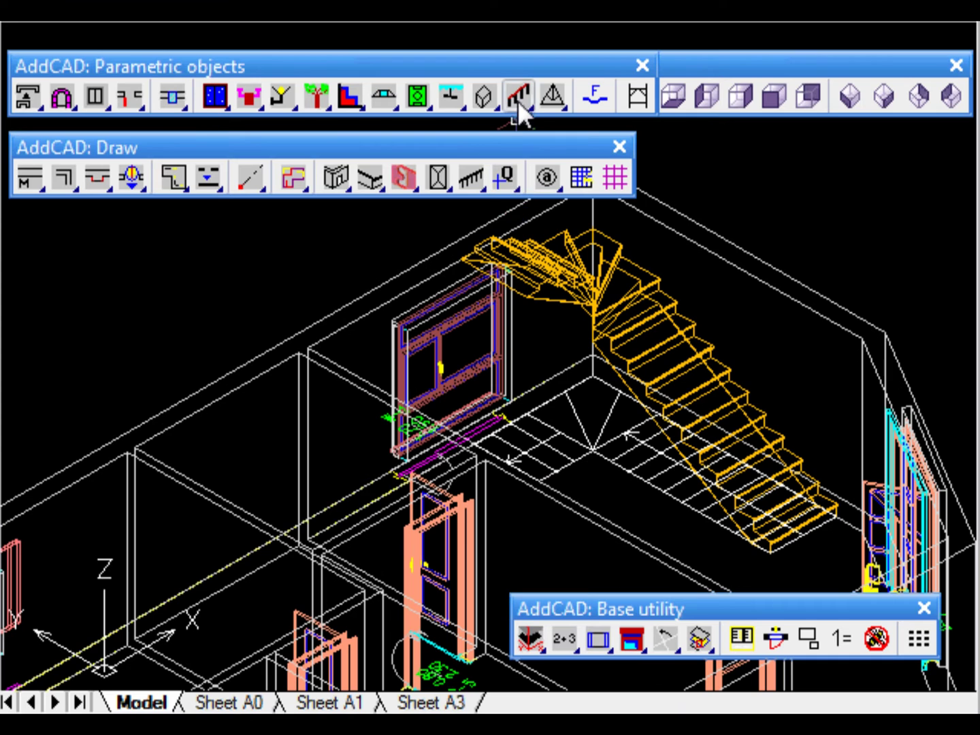
left_click_drag(523, 110, 520, 194)
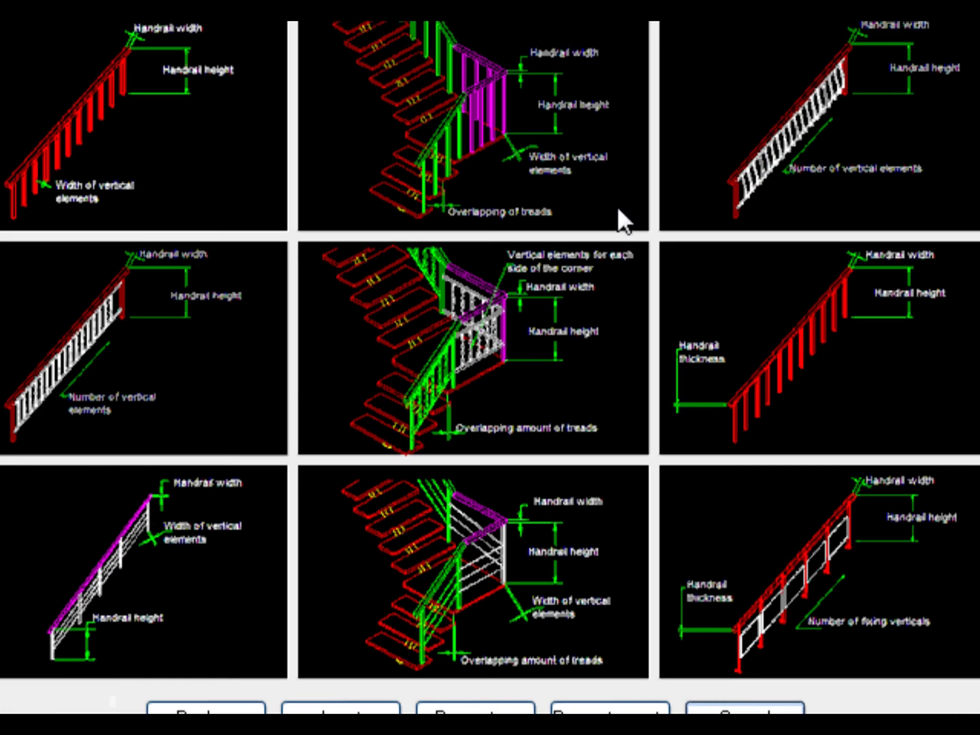
left_click(871, 165)
key("Return")
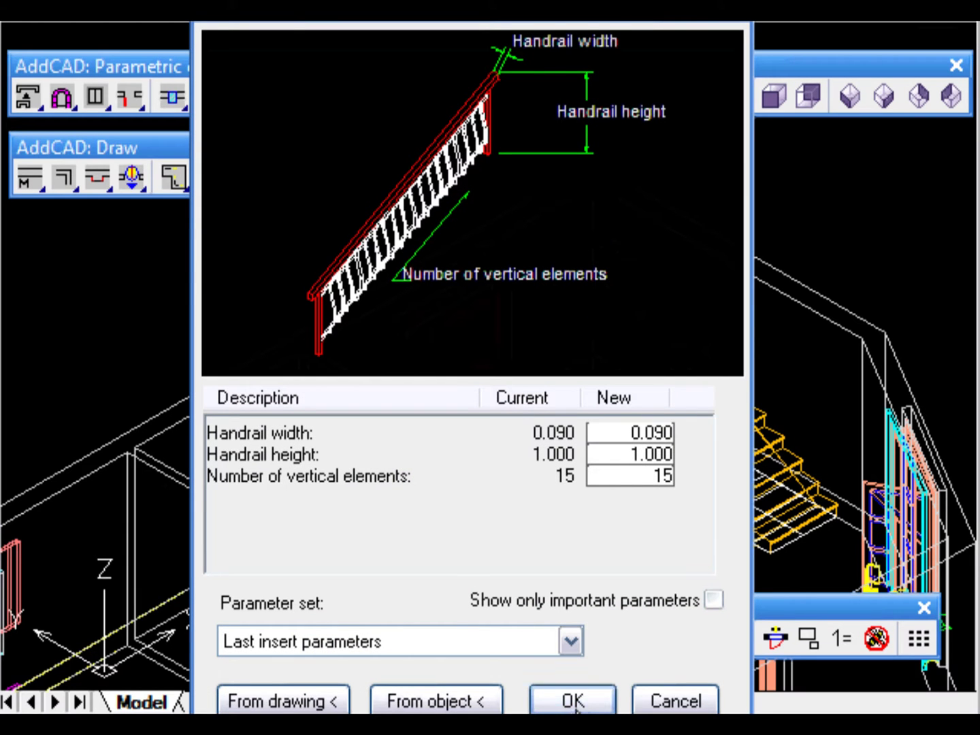
left_click(572, 701)
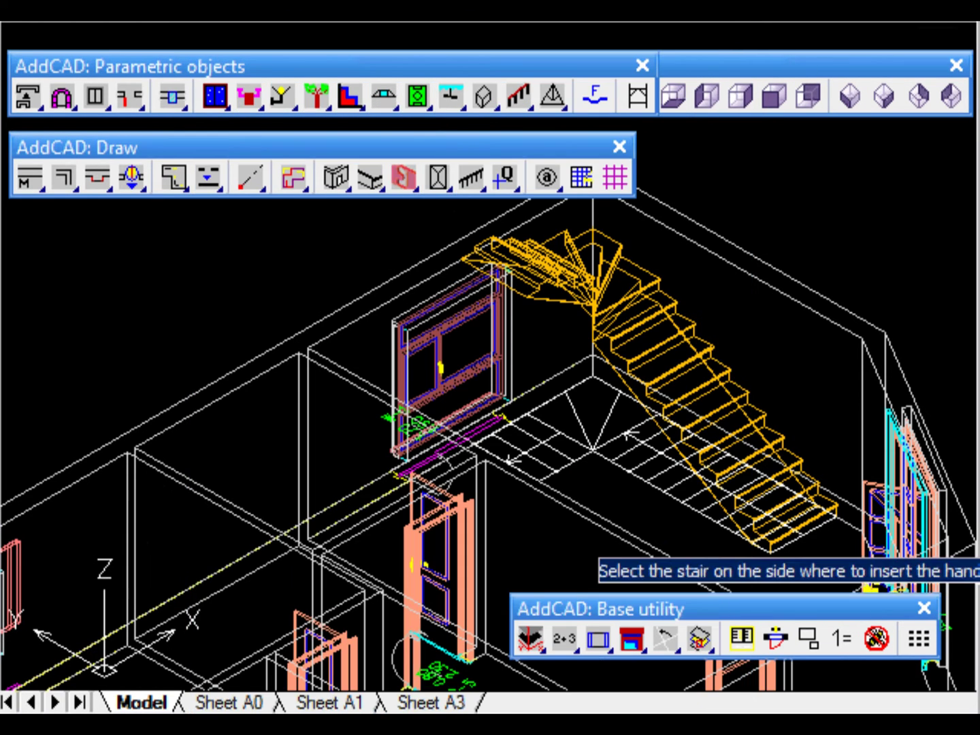
left_click(689, 509)
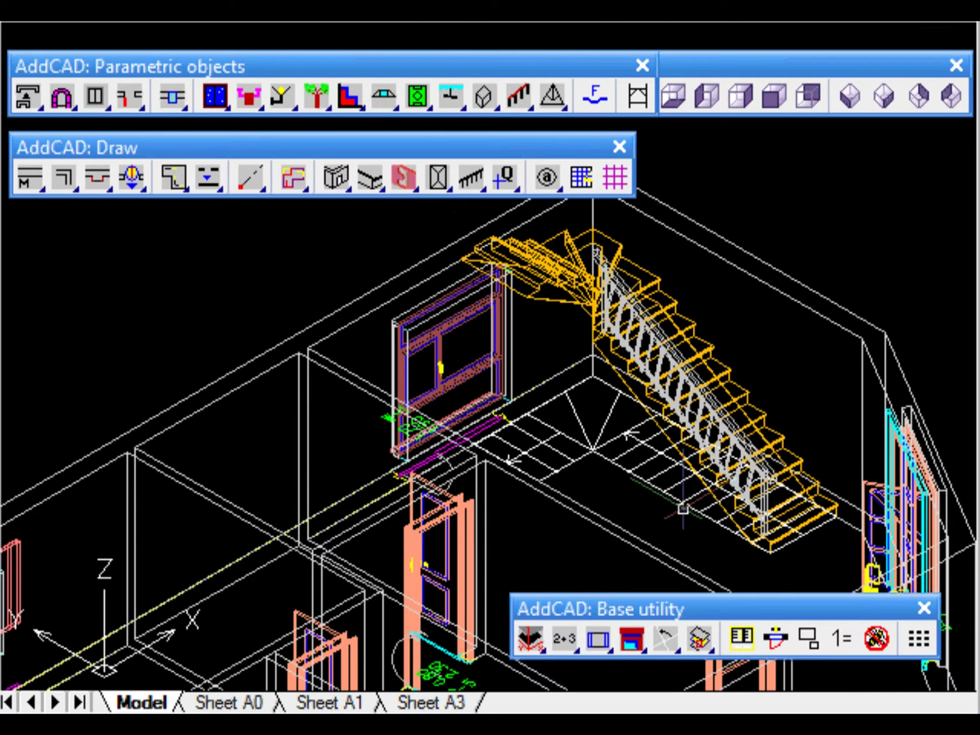
Remove that railing and accept stair handrail settings: vertical elements, outside, 0.9 high.
scroll(684, 509, "up", 2)
scroll(683, 508, "down", 2)
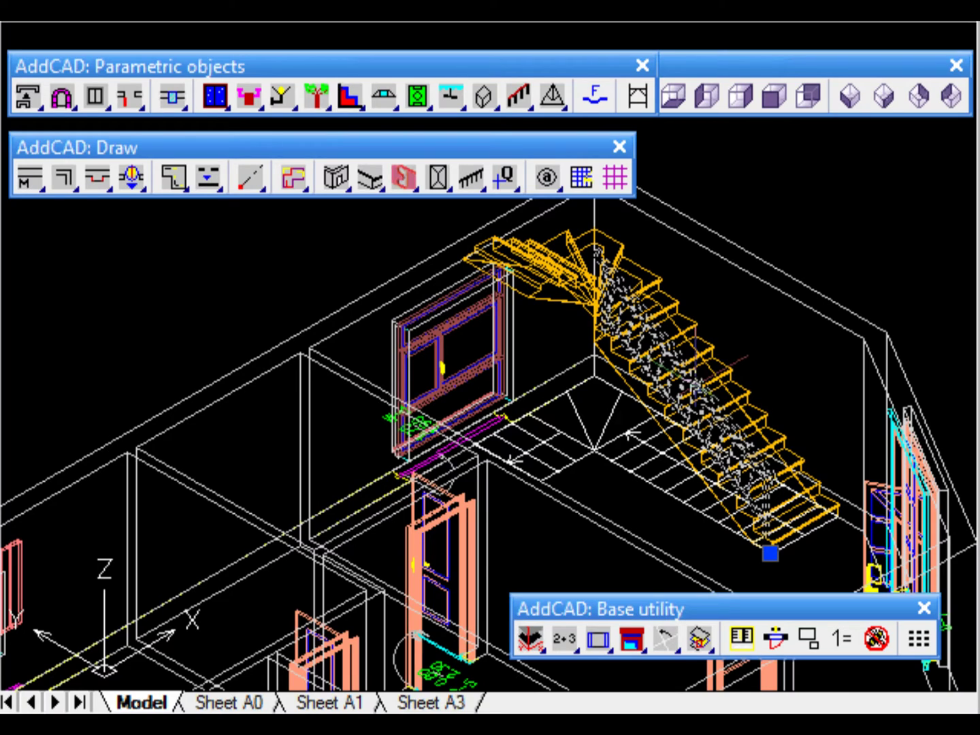
key("Escape")
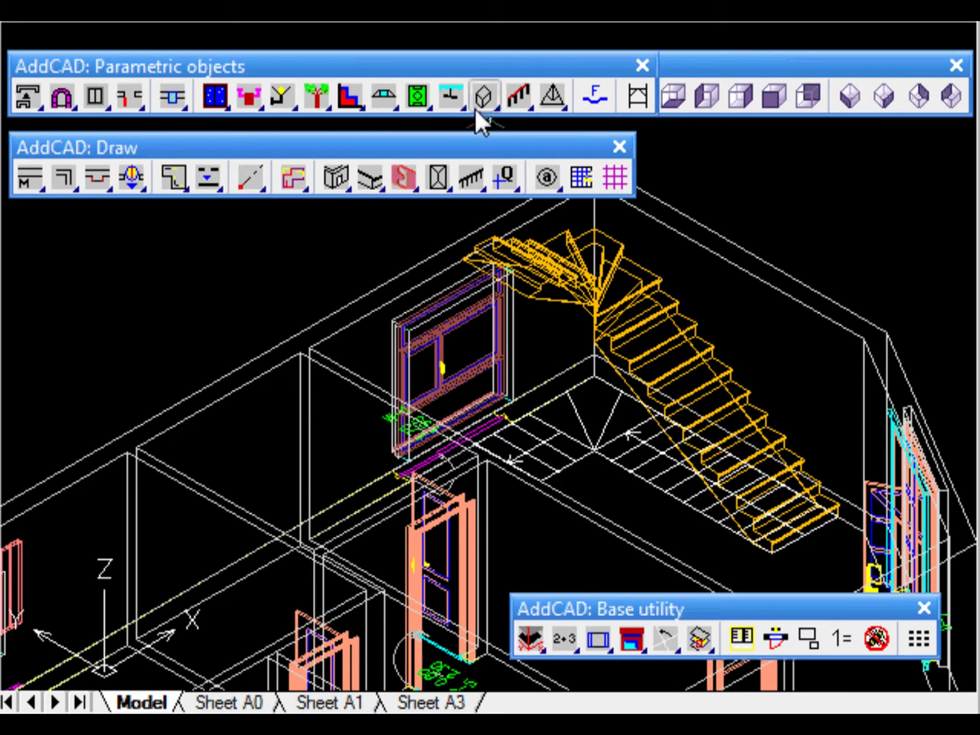
left_click_drag(475, 174, 477, 339)
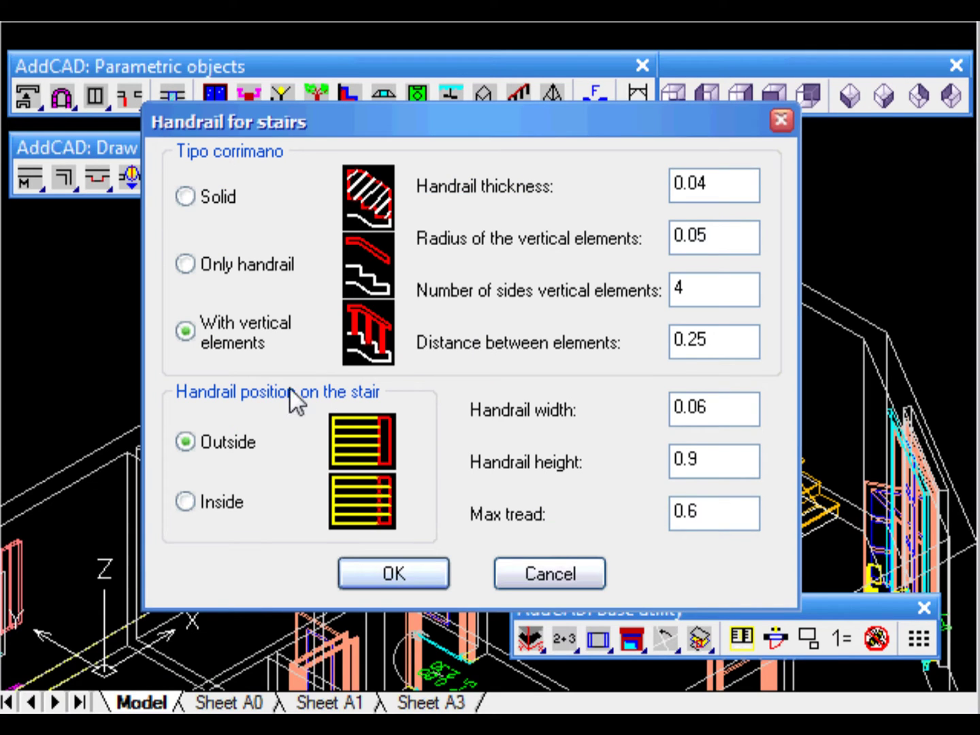
left_click(394, 573)
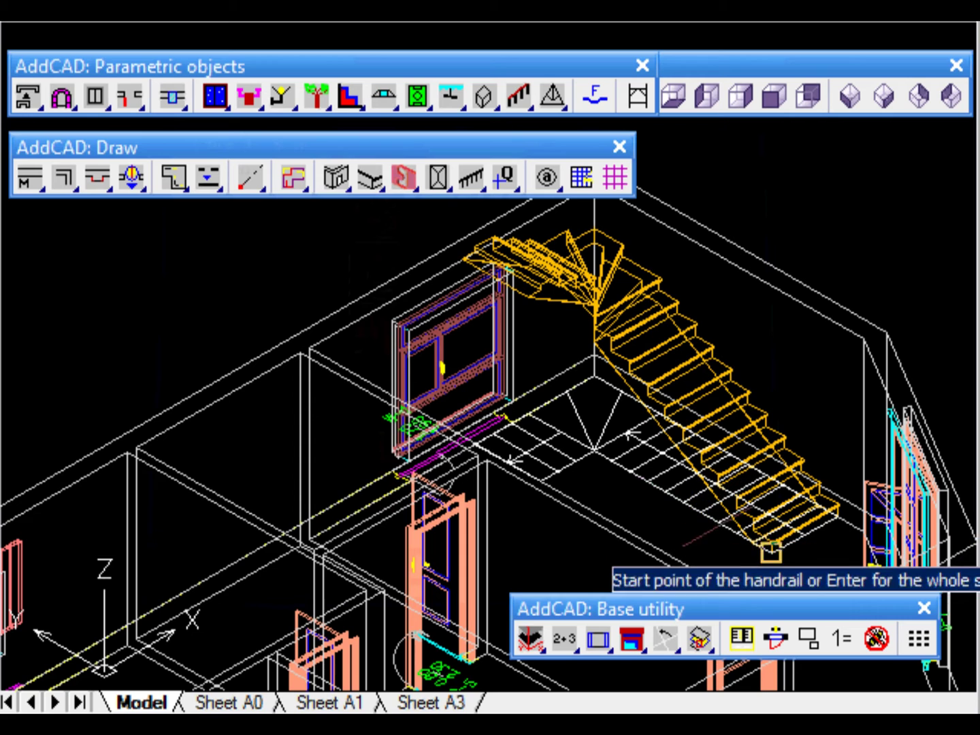
Finish the handrail, then outline a floor slab at soffit elevation 2.8 along the external perimeter.
left_click(593, 449)
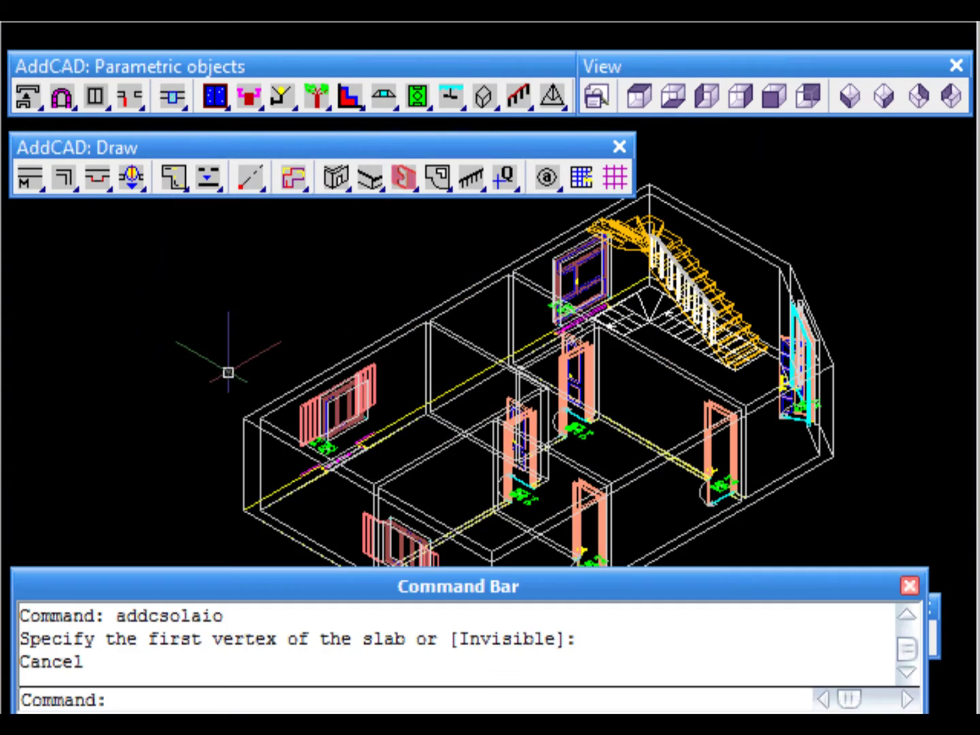
left_click(439, 177)
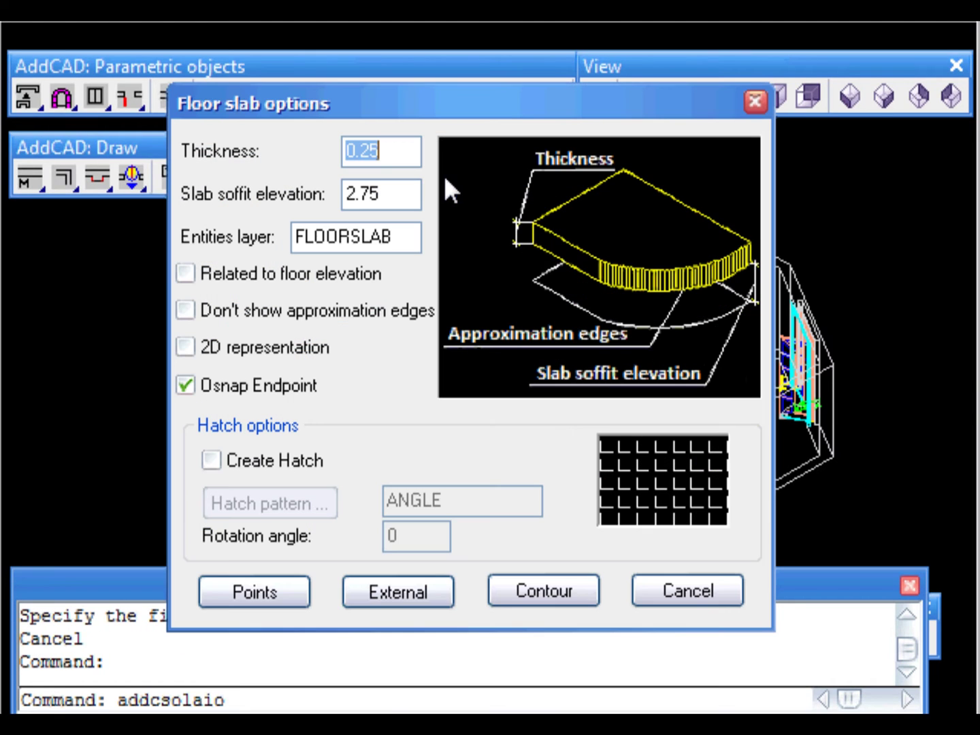
left_click(360, 196)
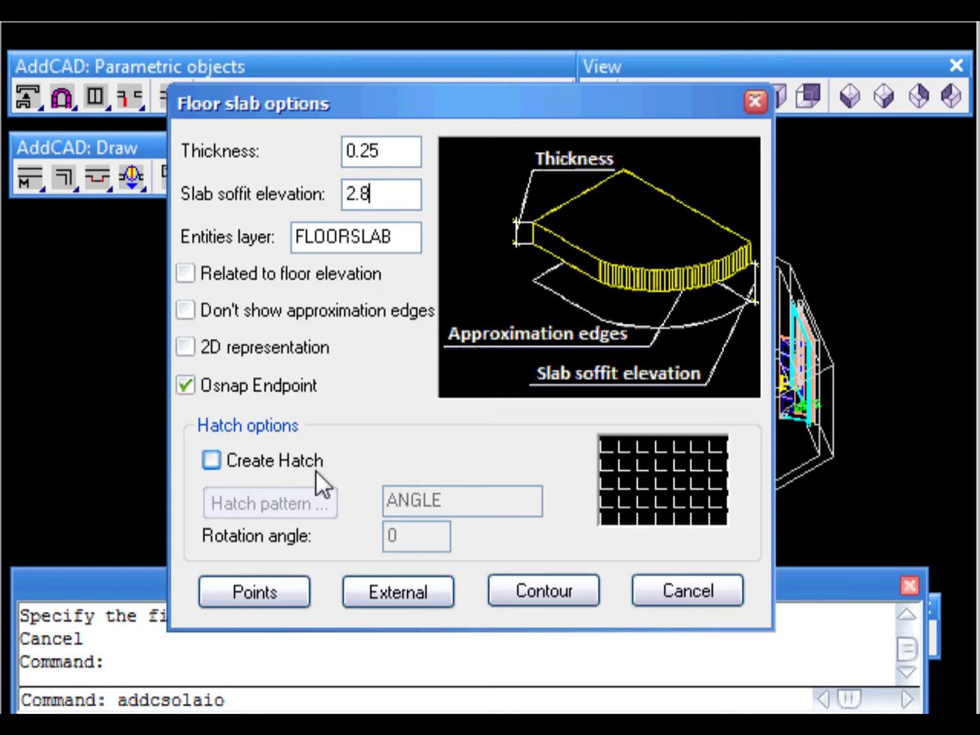
left_click(382, 587)
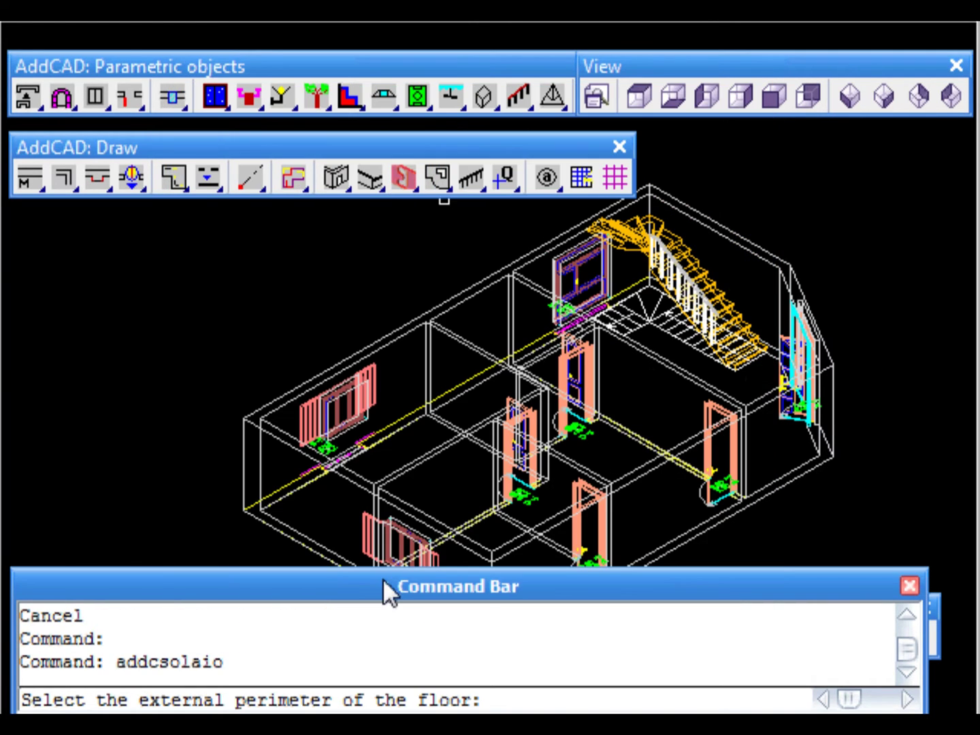
left_click(399, 414)
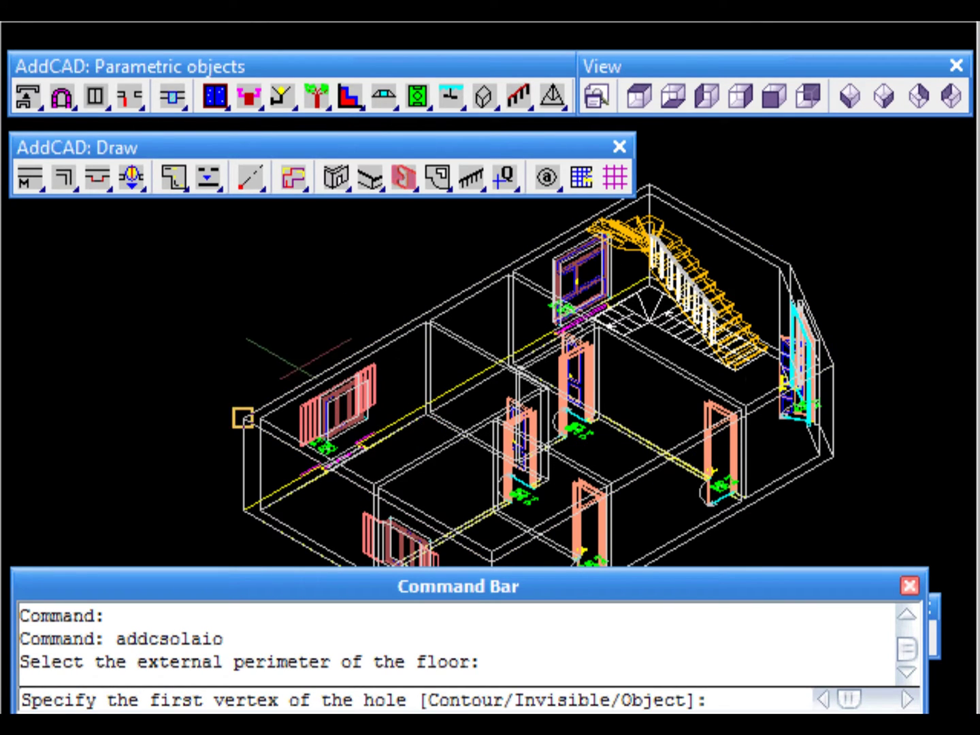
Cut the slab's stairwell hole using the stair as the object and finish the slab.
right_click(272, 342)
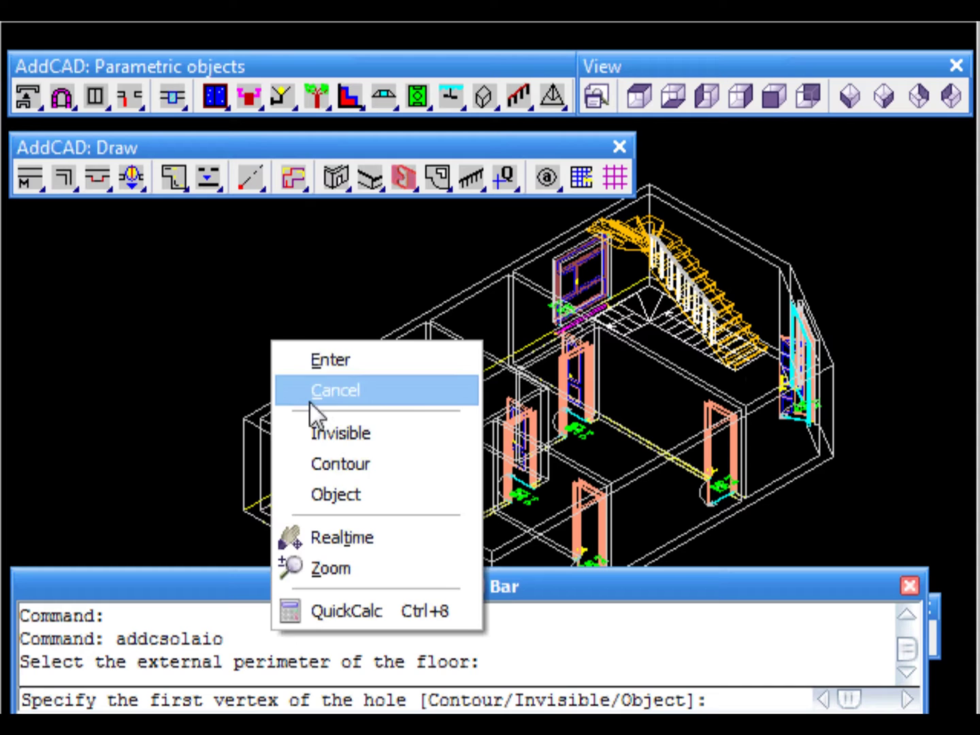
left_click(339, 491)
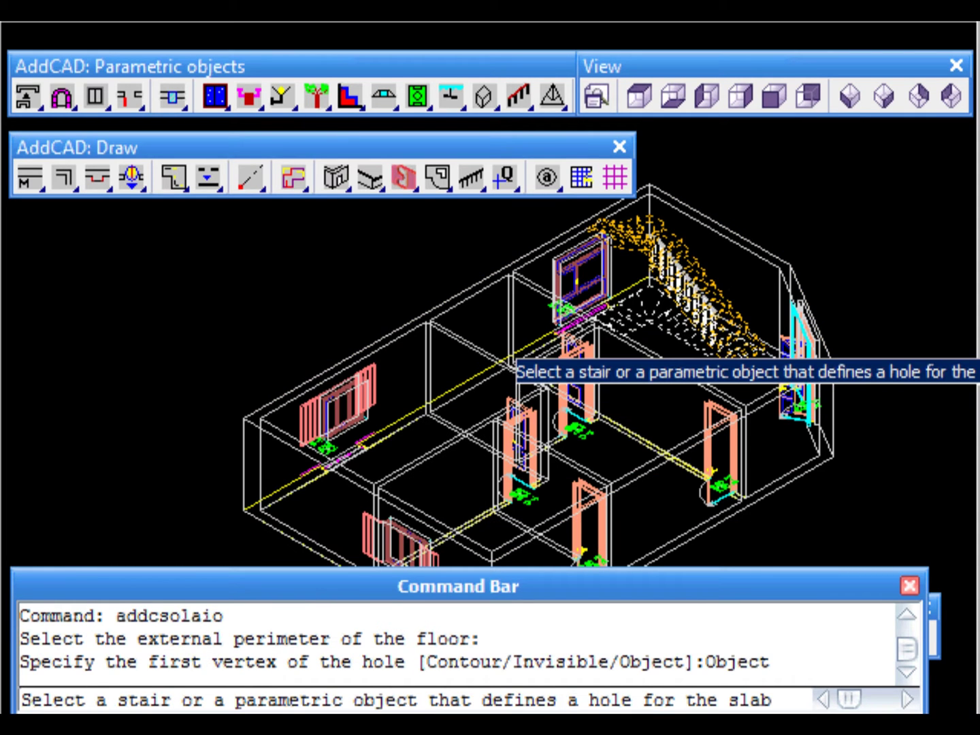
left_click(726, 297)
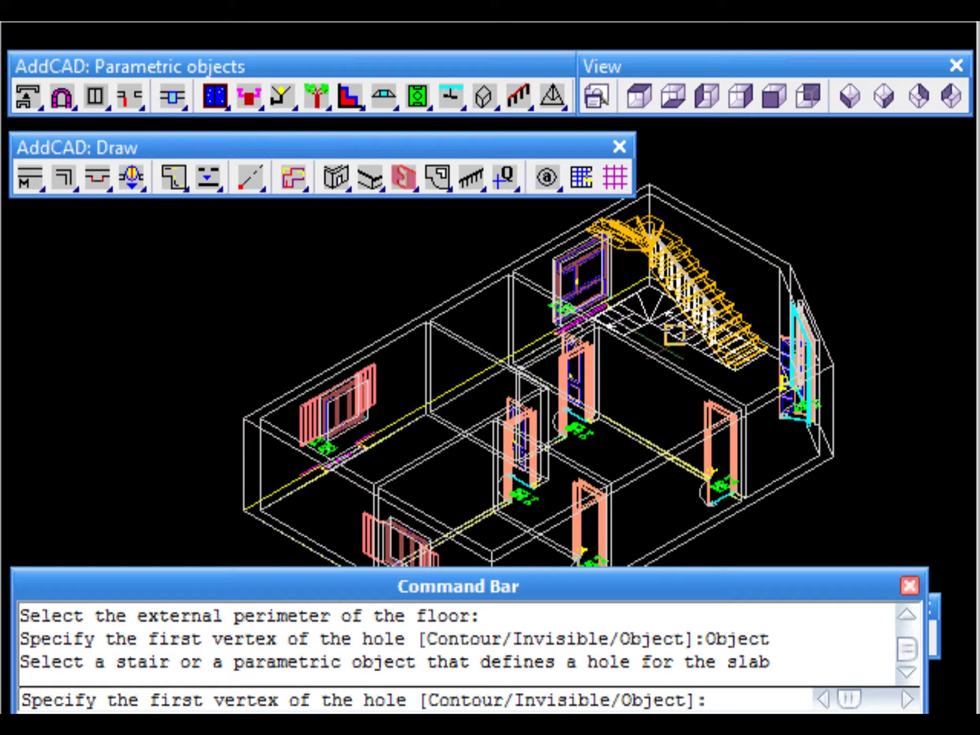
right_click(670, 349)
left_click(700, 370)
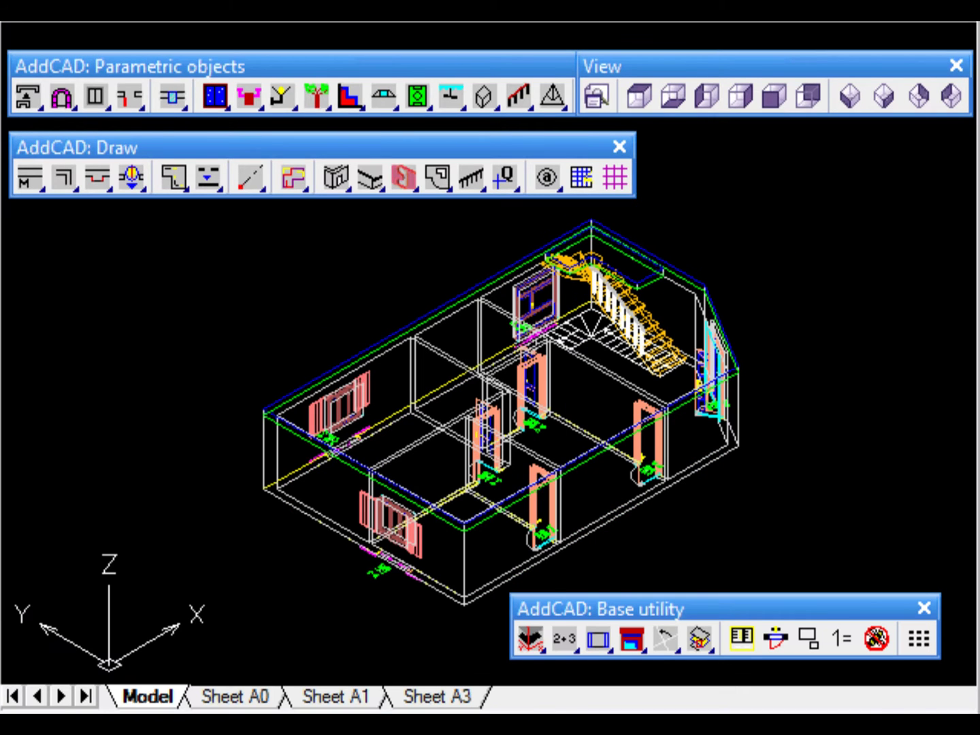
Copy the ground floor as a new floor at elevation 3.05, height 2.75, and regenerate.
left_click(740, 641)
left_click(278, 112)
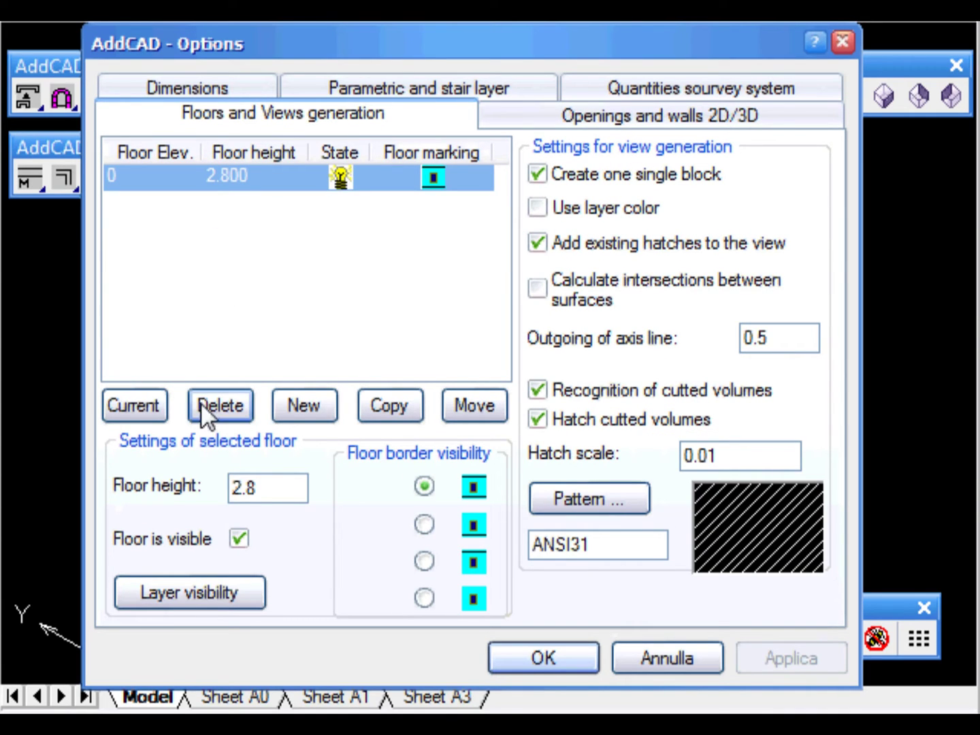
left_click(375, 405)
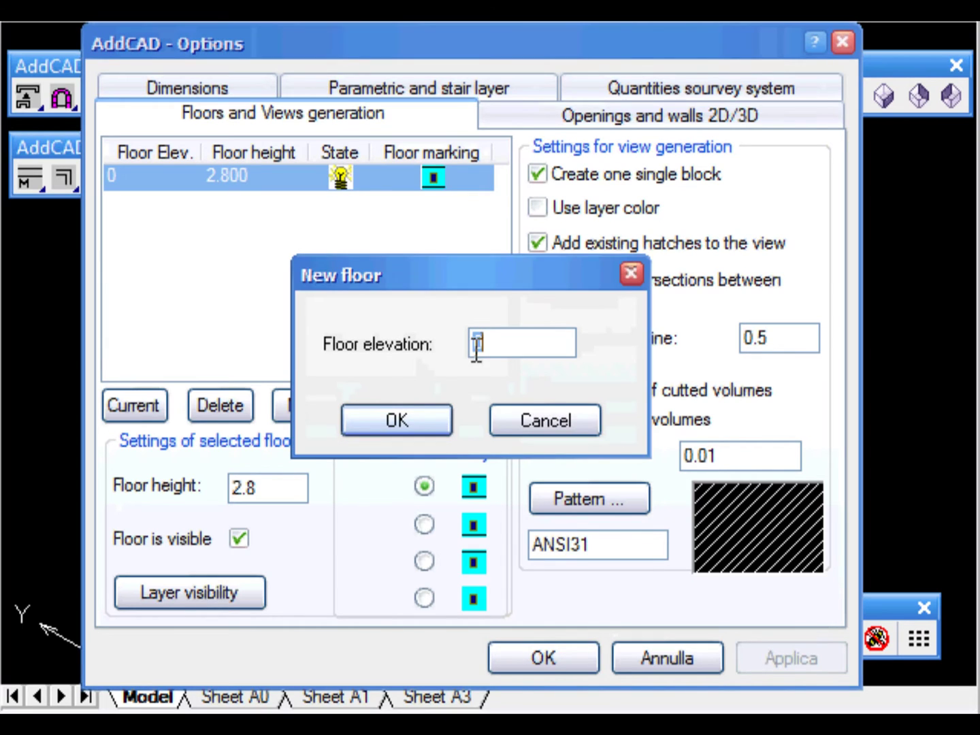
type("30")
left_click(413, 422)
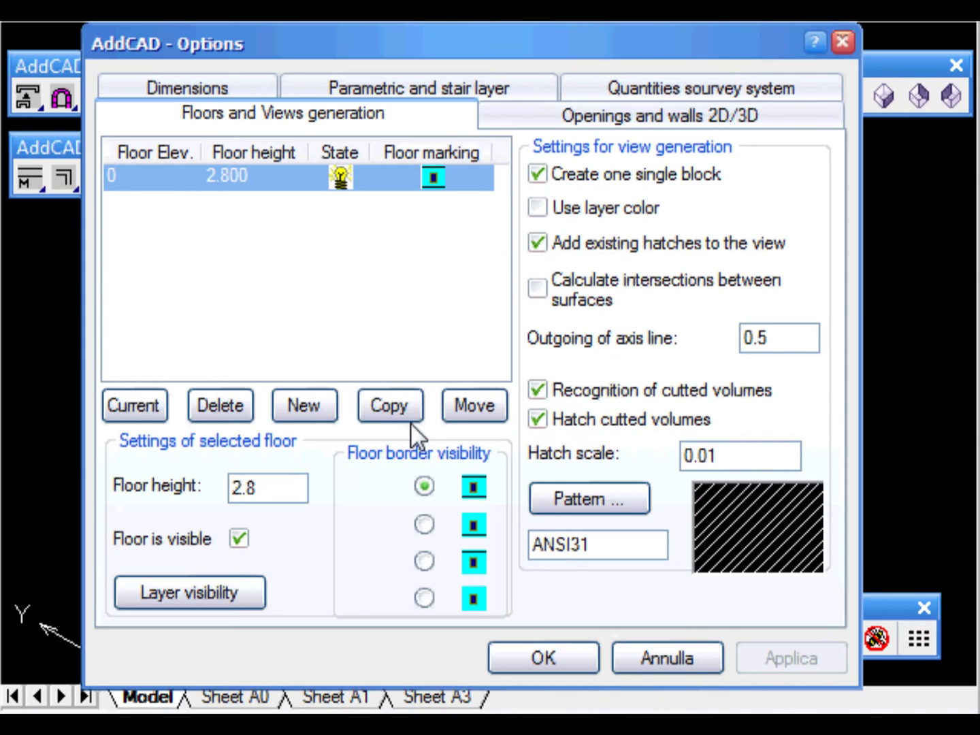
left_click_drag(453, 46, 798, 71)
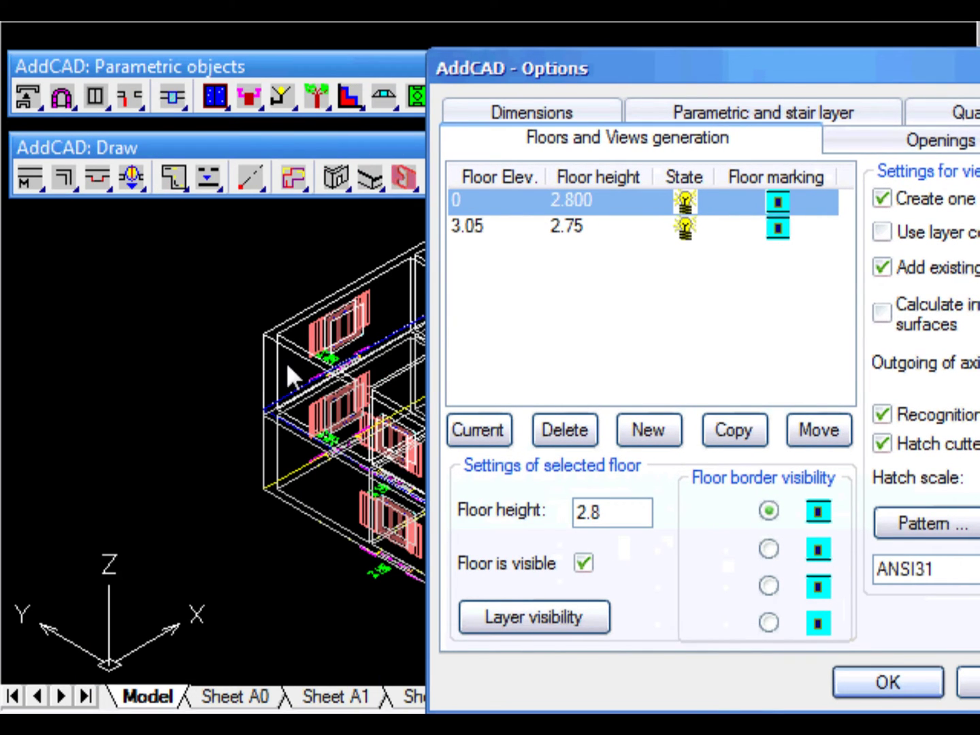
left_click(911, 683)
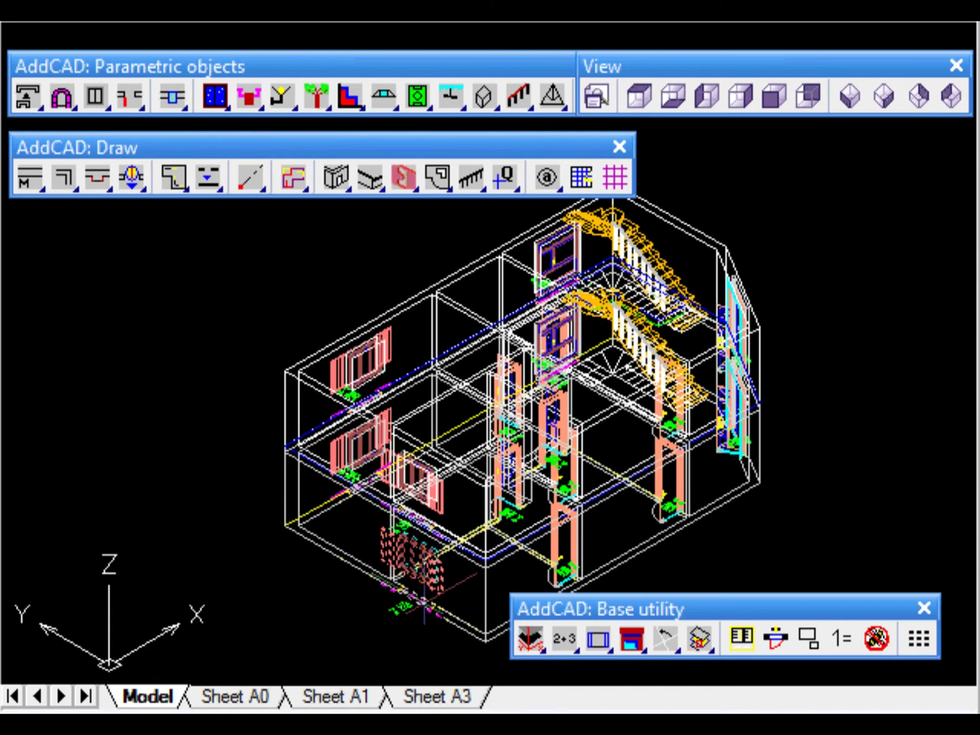
Make the ground floor at elevation 0 the working floor again.
left_click(732, 636)
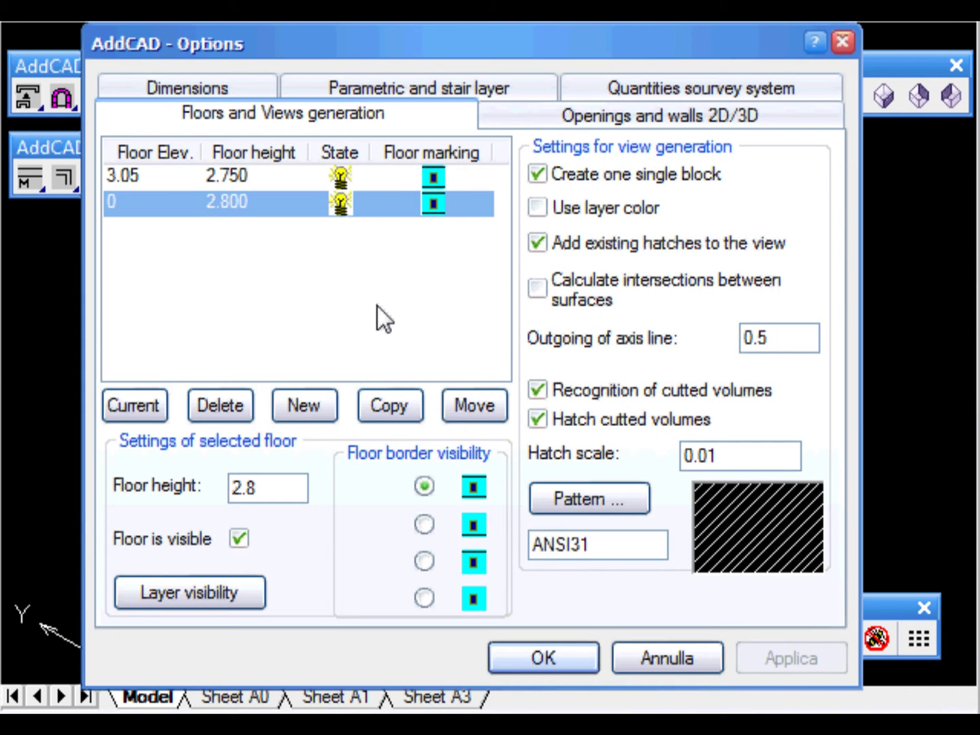
left_click(308, 205)
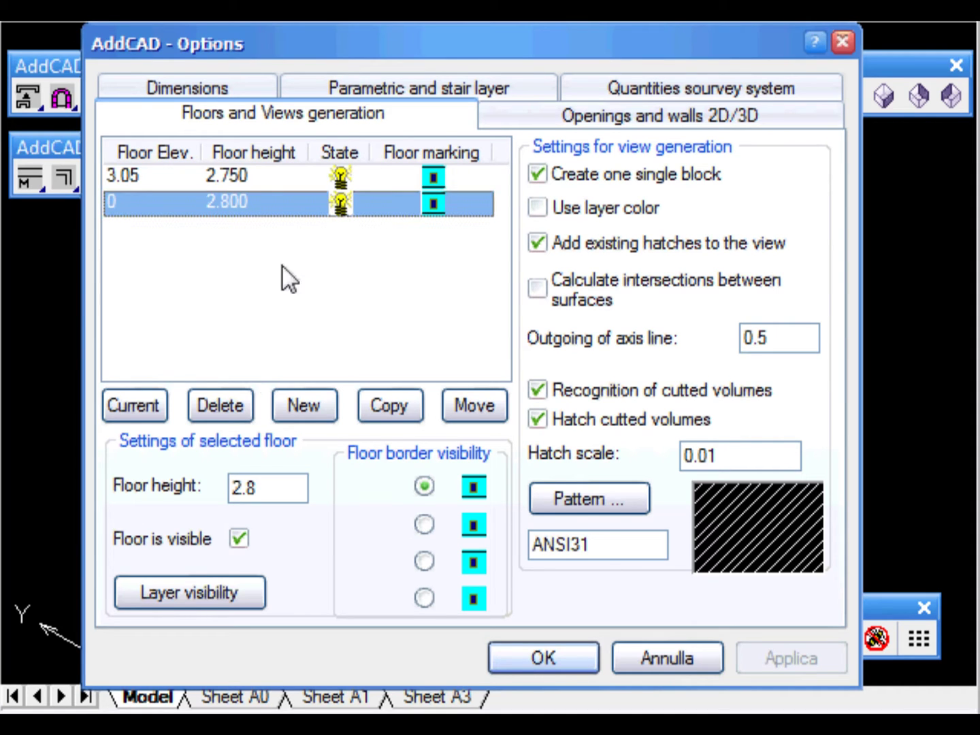
left_click(545, 664)
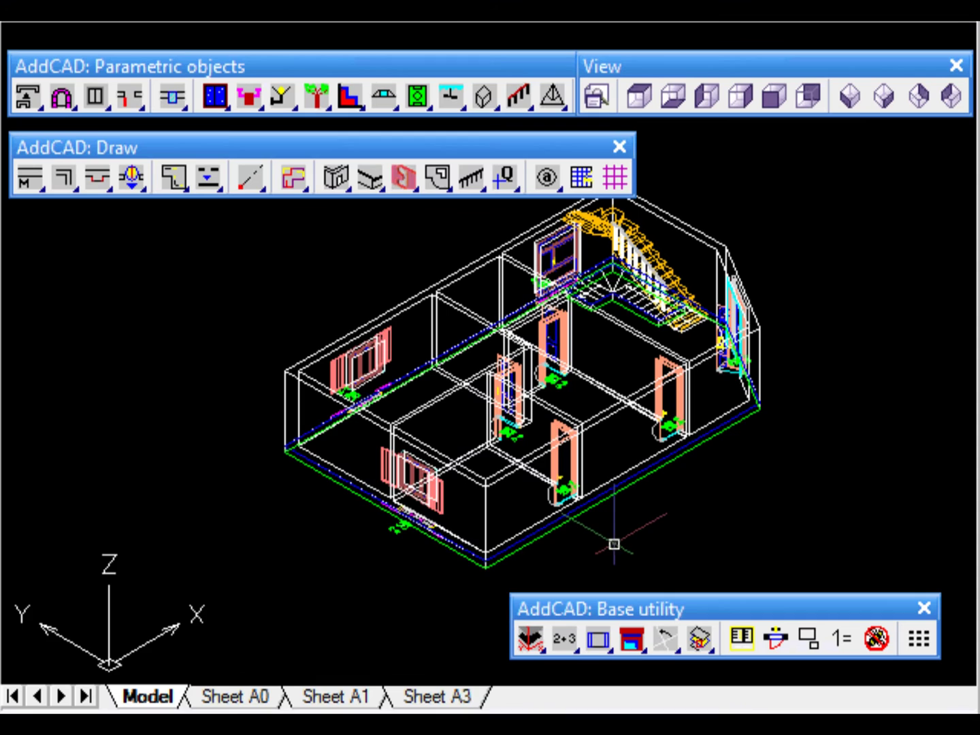
Show the ground floor as a 2D plan and delete its staircase.
mouse_move(614, 544)
middle_mouse_down()
mouse_move(601, 570)
mouse_move(586, 564)
middle_mouse_up()
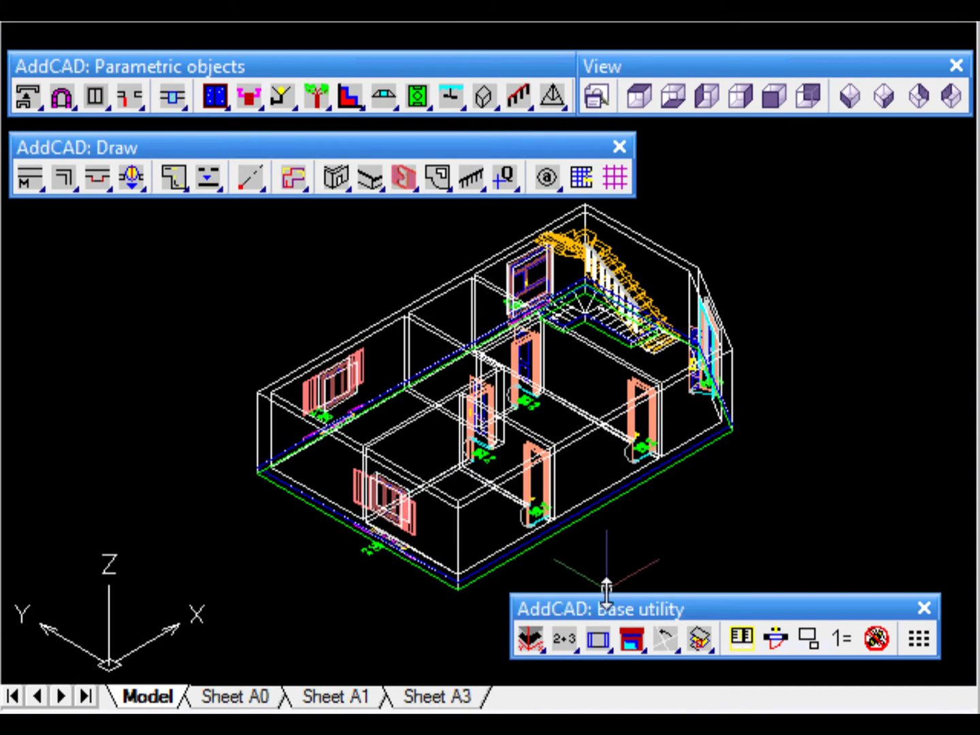
left_click_drag(569, 638, 568, 333)
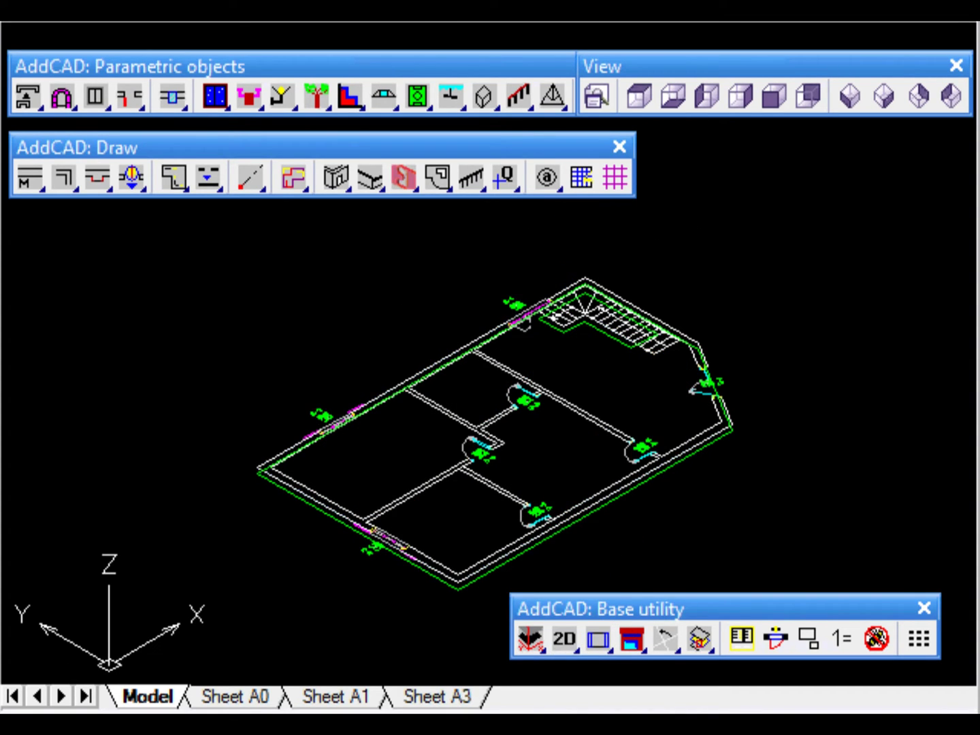
left_click(634, 334)
key("Escape")
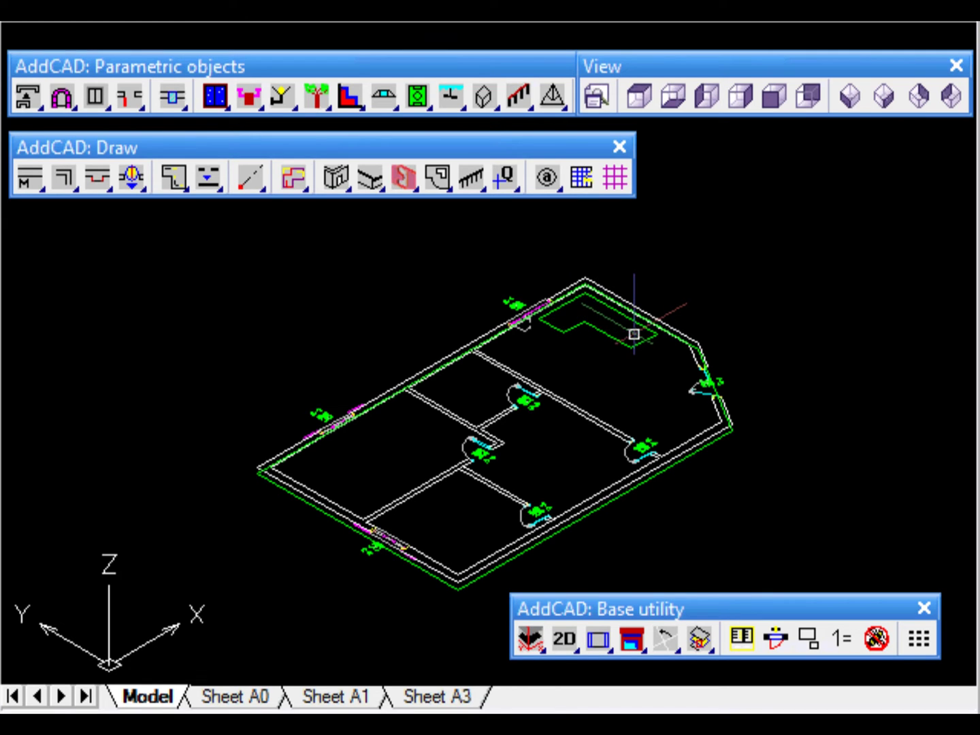
Pan the plan up and start deleting the interior wall right of the central door.
scroll(523, 392, "up", 2)
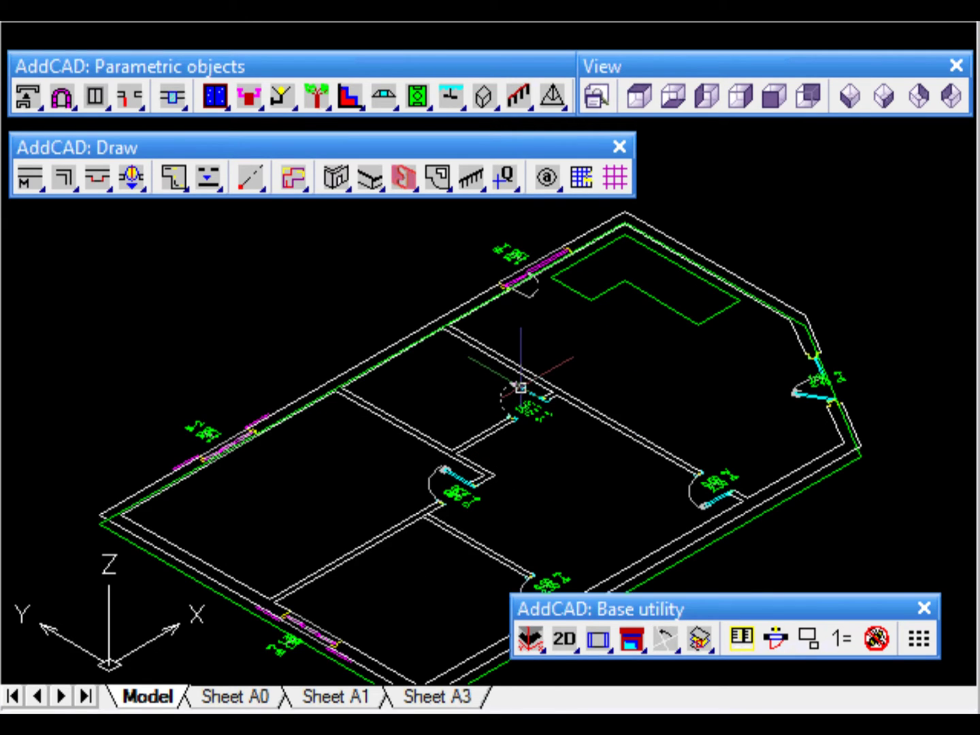
middle_click_drag(573, 488, 570, 406)
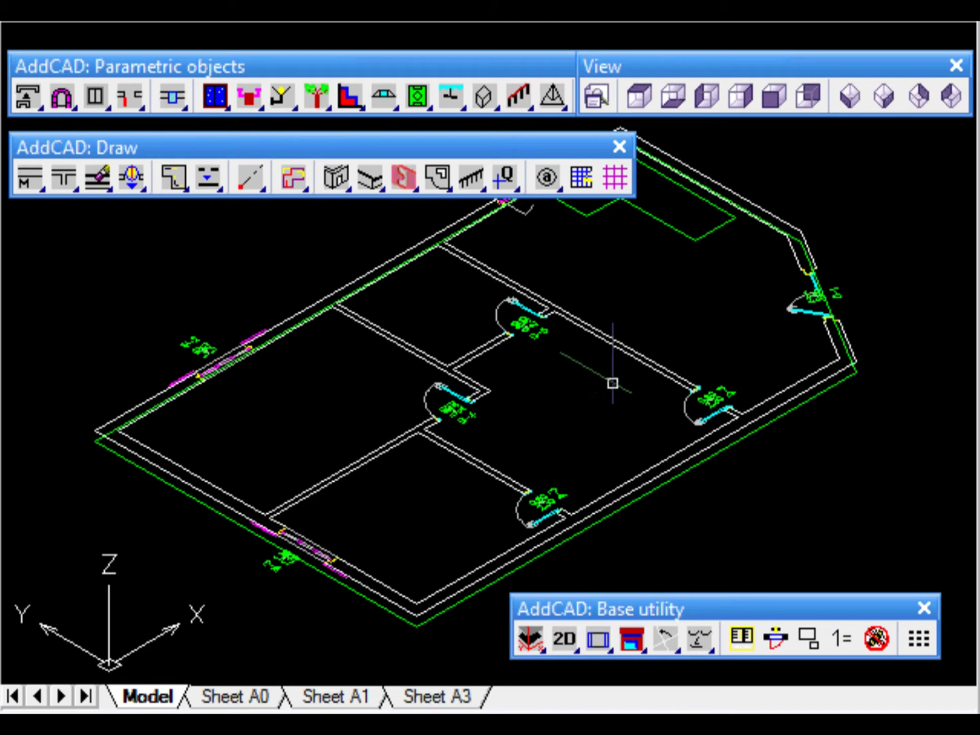
left_click(105, 180)
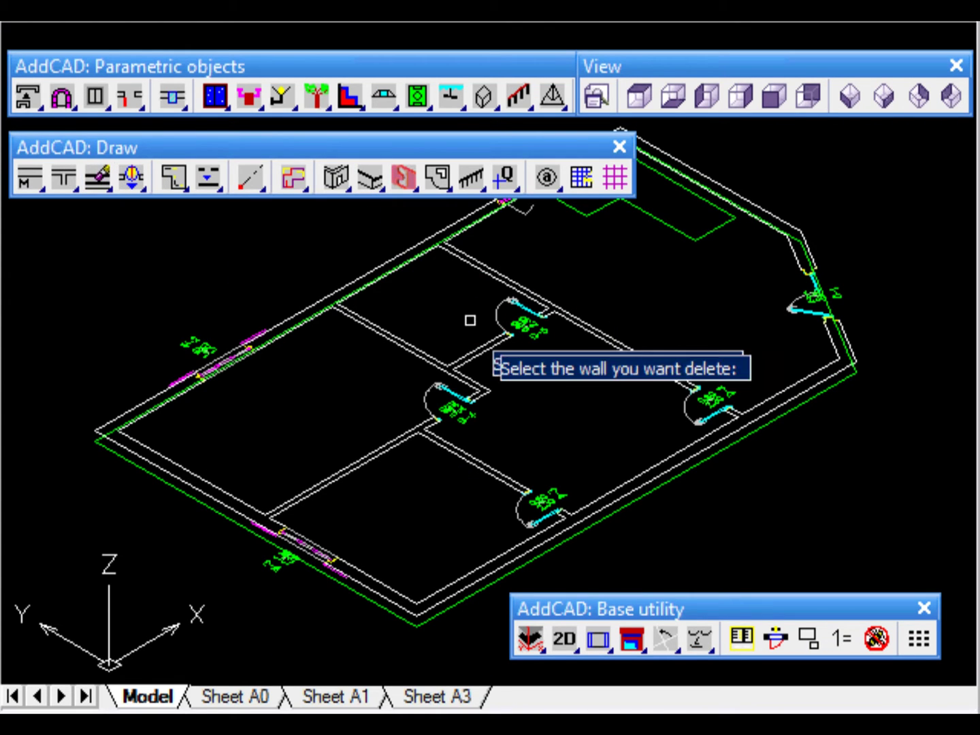
Delete both interior walls and replace the angled-wall door with a 1.200-wide two-shutter window.
left_click(640, 361)
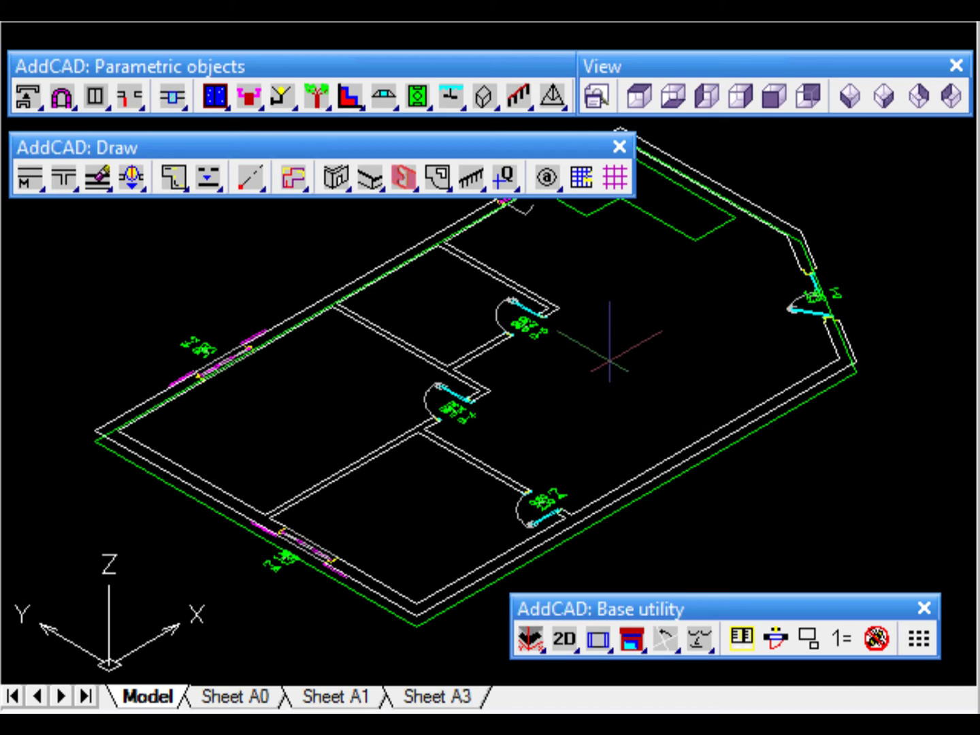
left_click(348, 474)
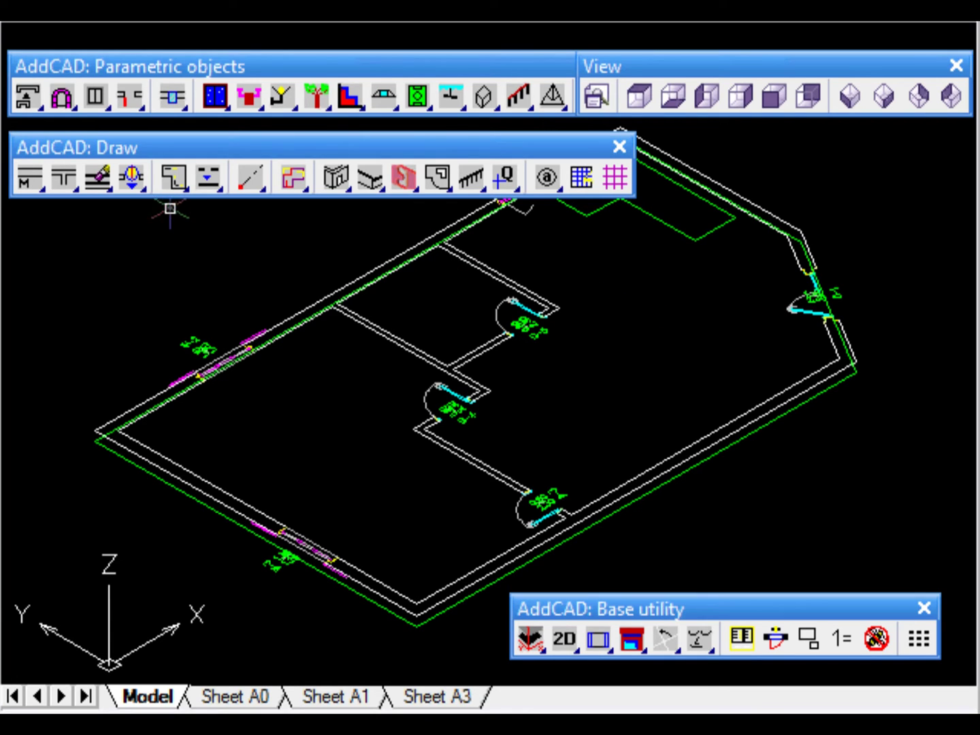
left_click_drag(94, 95, 93, 260)
left_click_drag(90, 347, 95, 347)
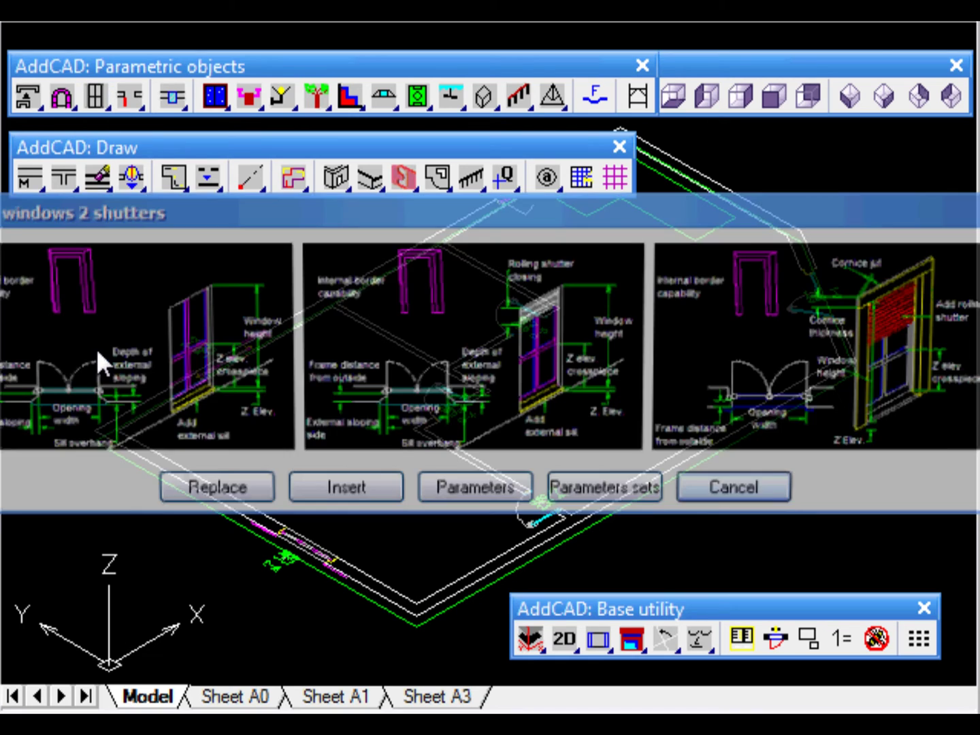
left_click(517, 386)
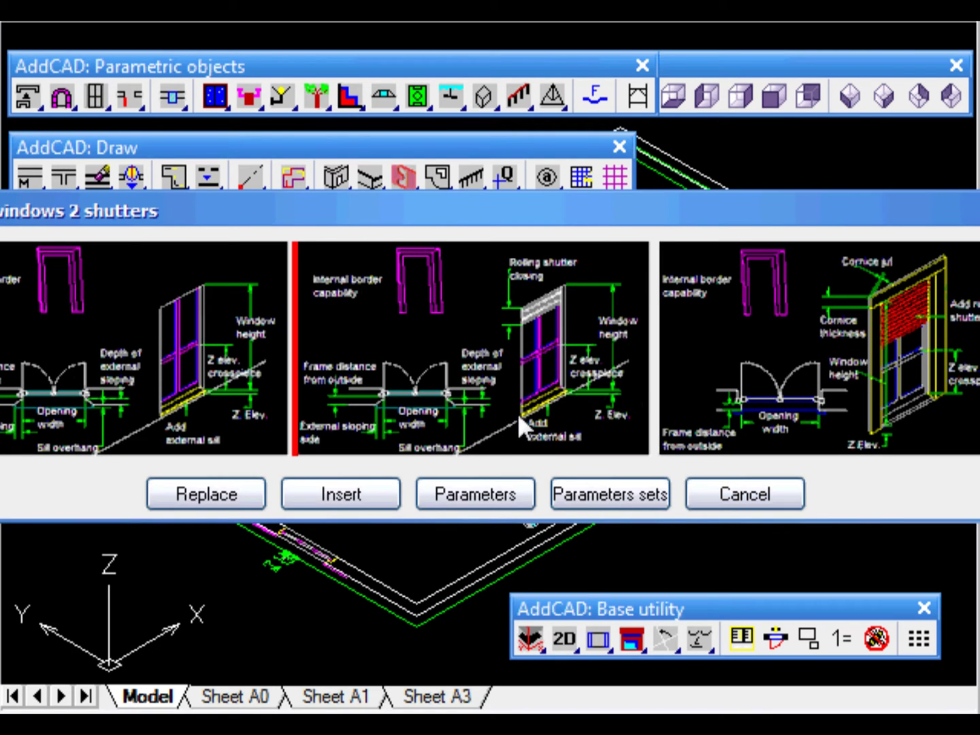
left_click(207, 495)
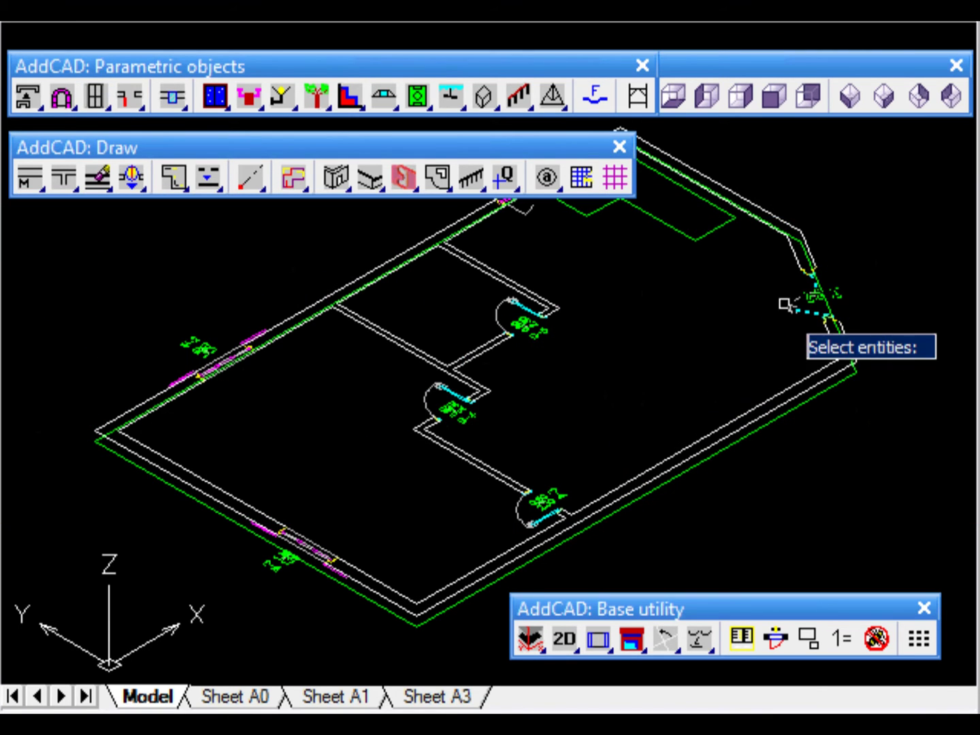
right_click(737, 318)
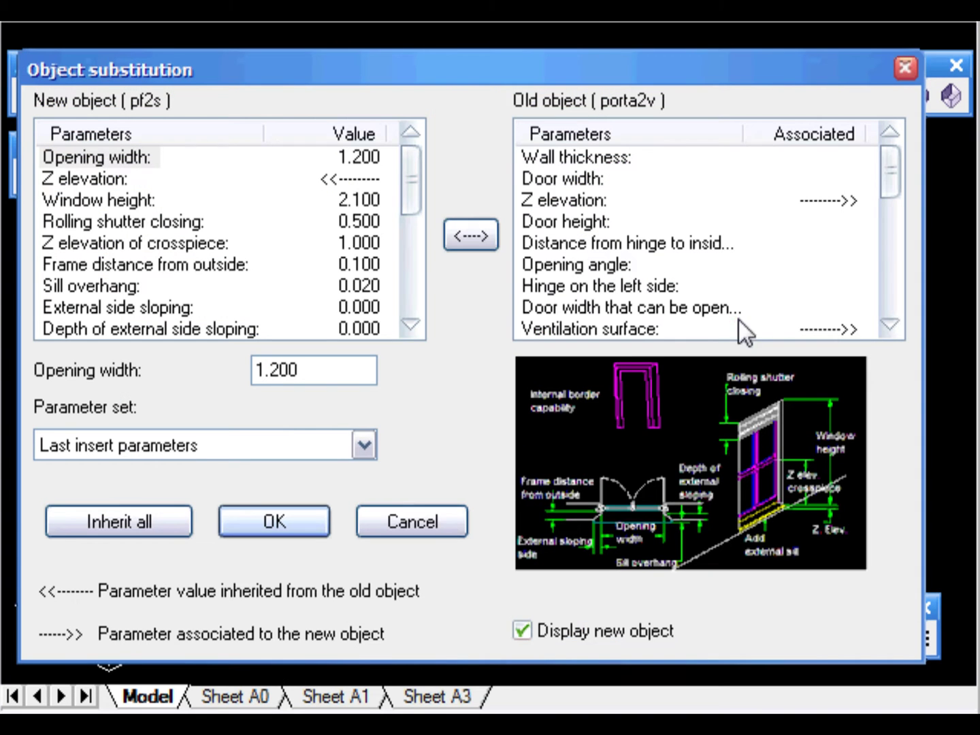
left_click(272, 520)
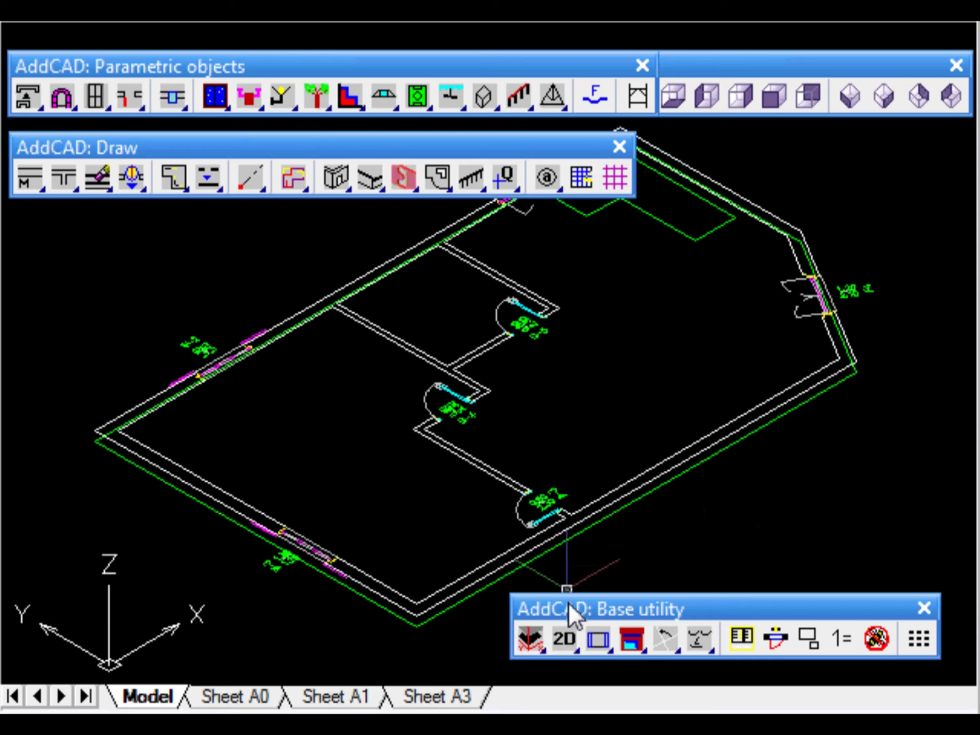
Display the plan with 3D walls, then switch to a top plan view.
left_click(565, 640)
left_click_drag(567, 633, 570, 395)
mouse_move(763, 394)
middle_mouse_down()
mouse_move(781, 426)
mouse_move(760, 420)
middle_mouse_up()
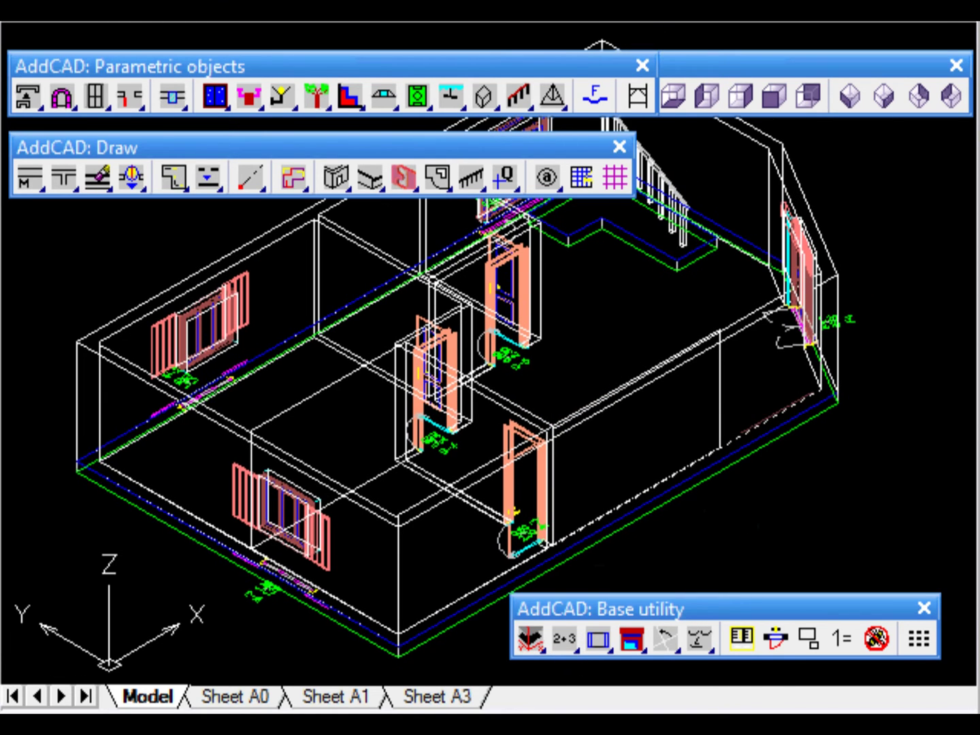
left_click(638, 96)
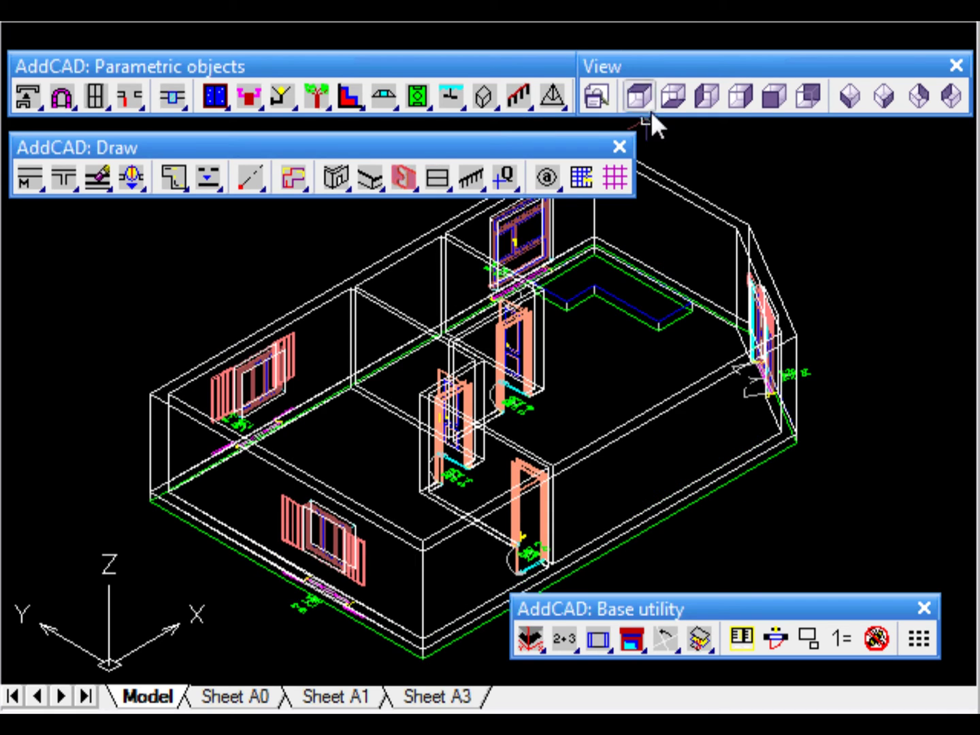
left_click(639, 96)
scroll(586, 313, "down", 5)
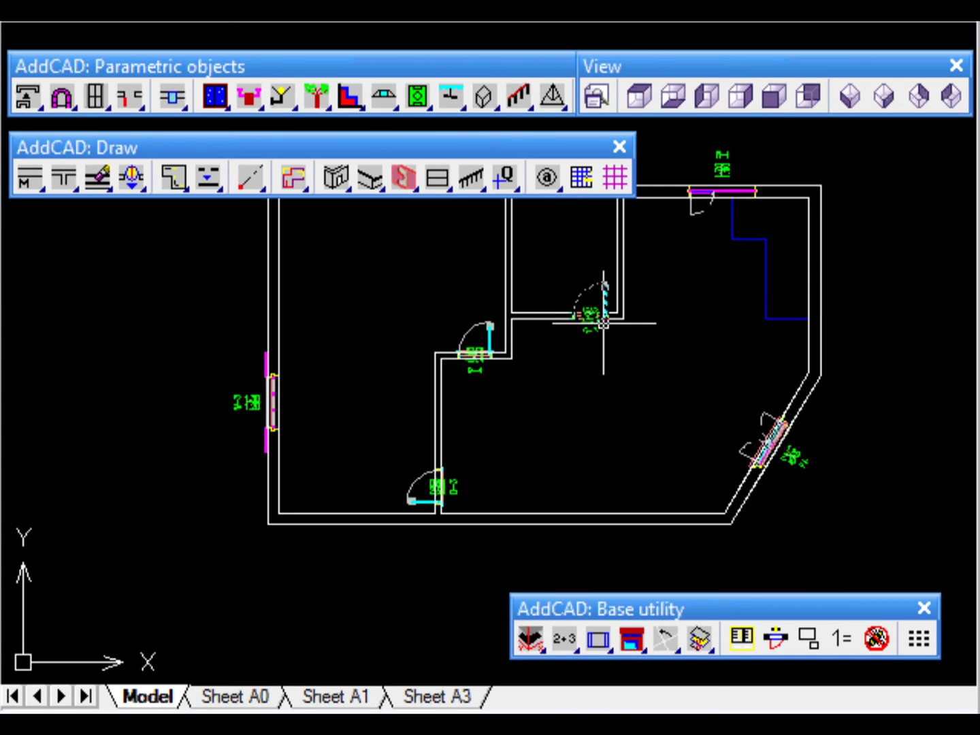
Draw a 30° gable roof, 0.3 thick with gutter at 6.5, over the plan corners.
left_click(439, 179)
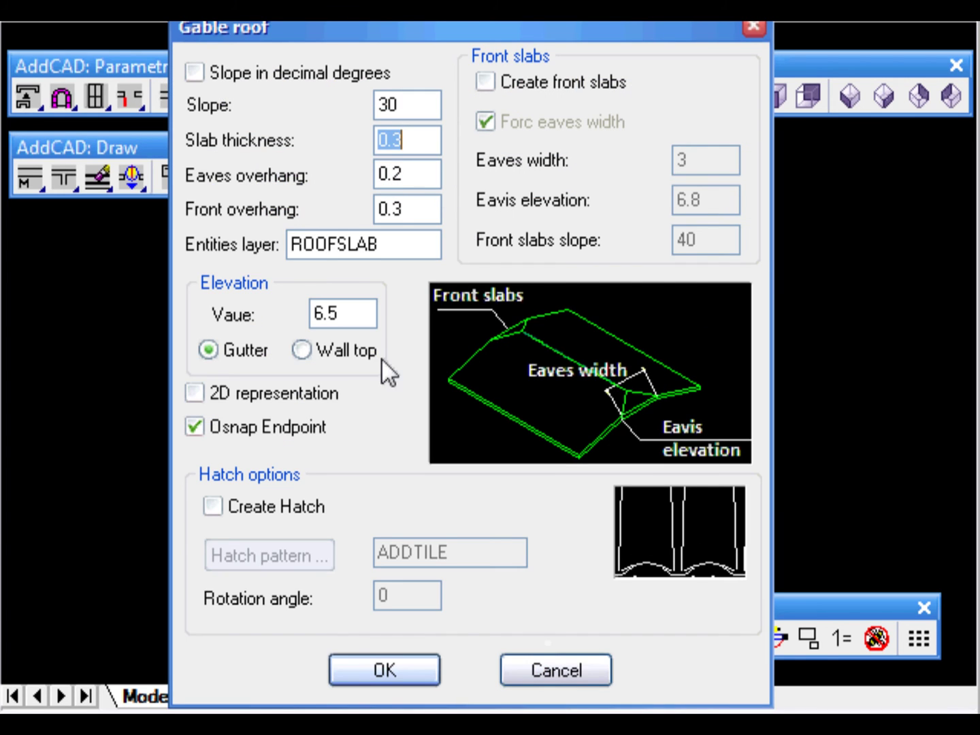
left_click(385, 670)
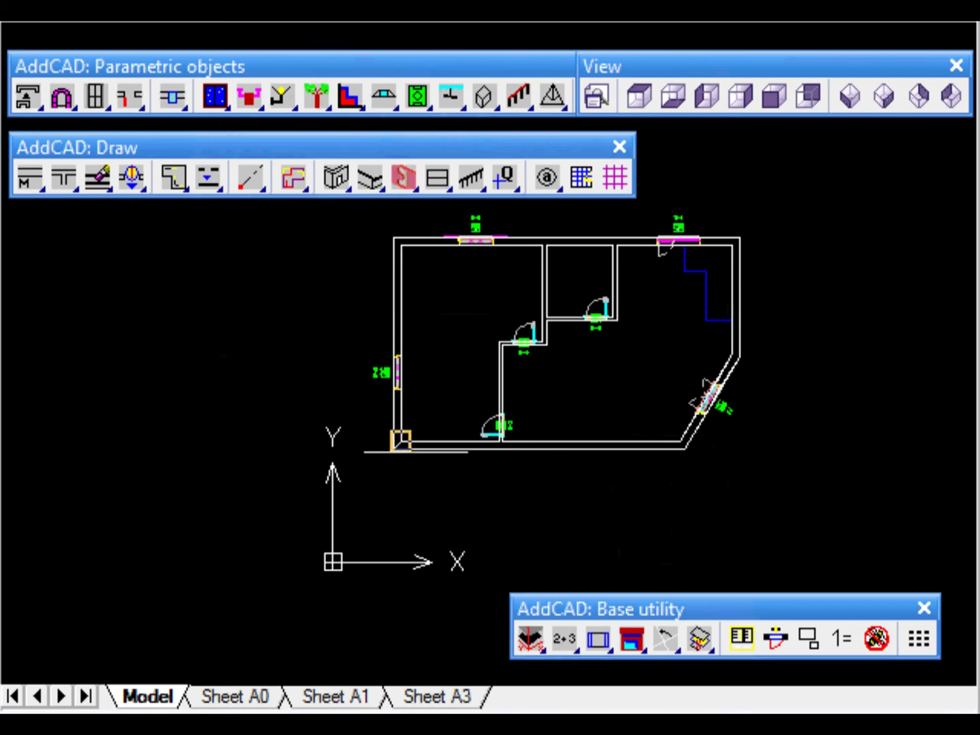
left_click(398, 444)
left_click(683, 446)
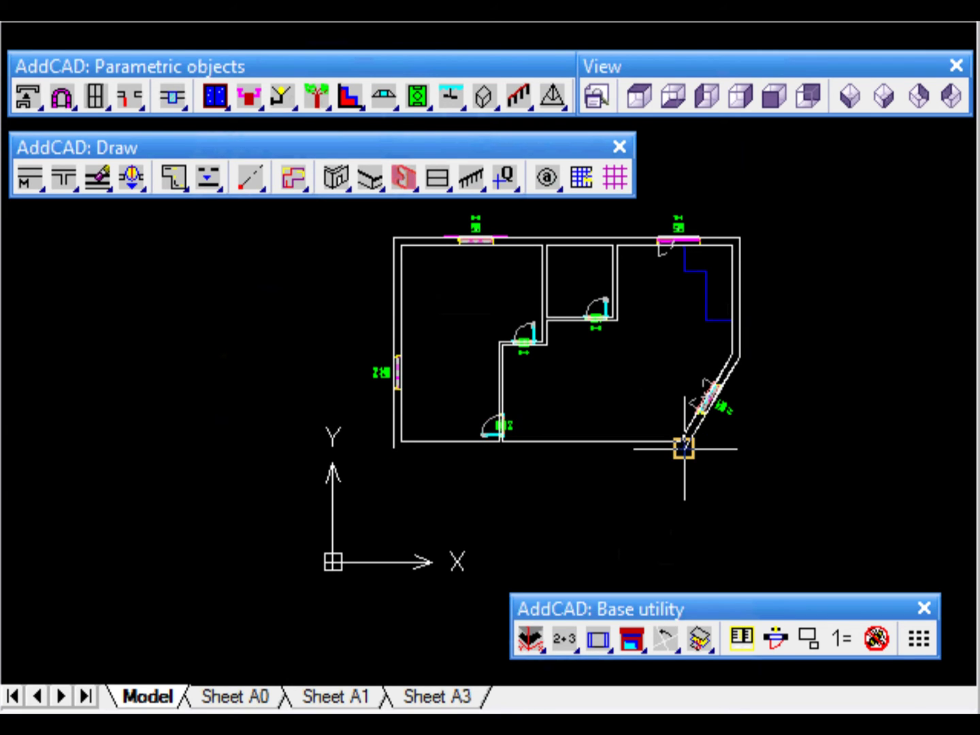
left_click(737, 357)
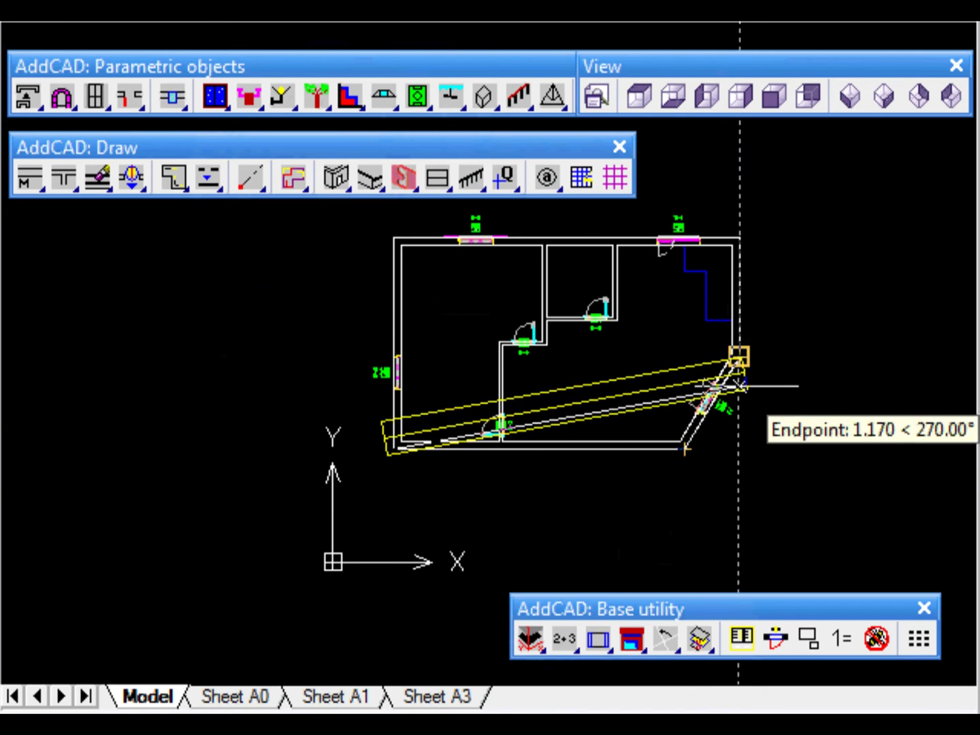
left_click(739, 449)
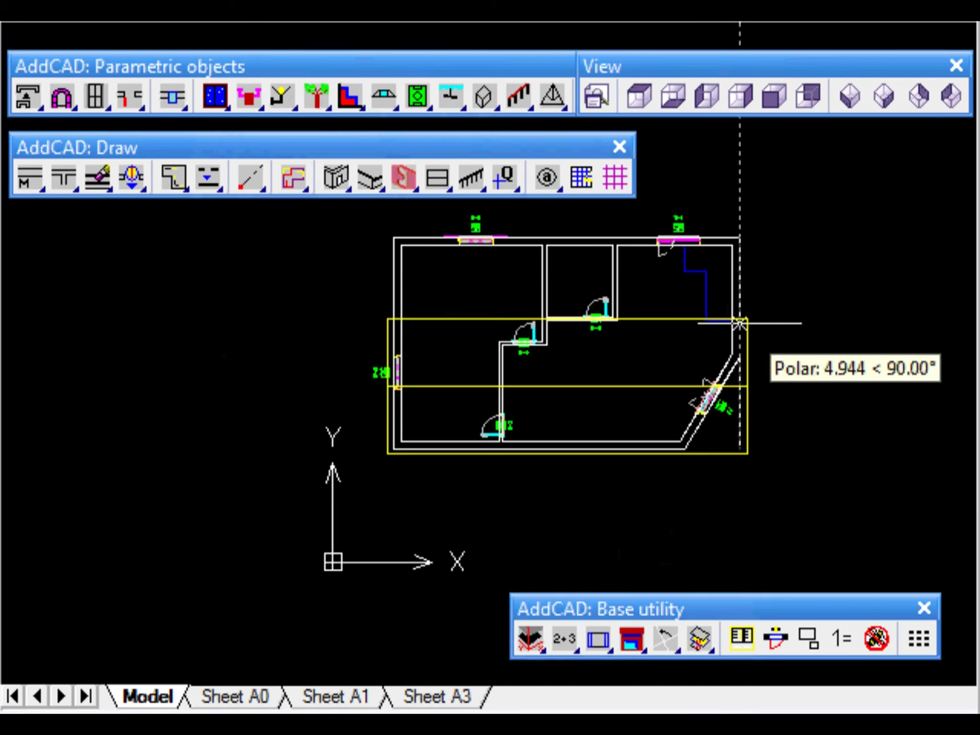
left_click(739, 237)
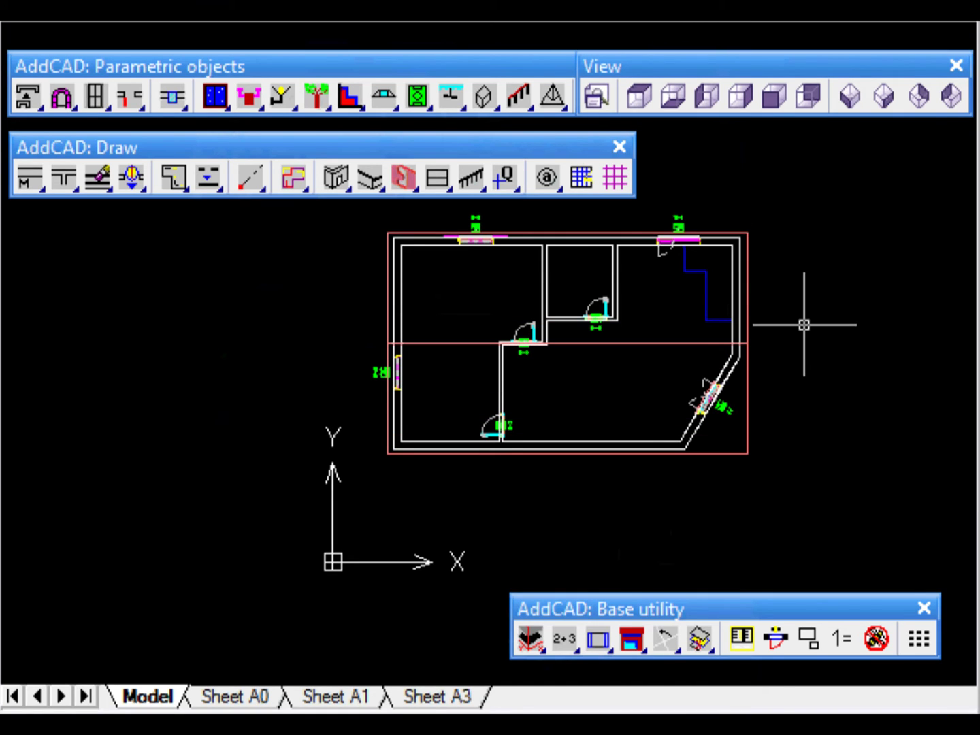
scroll(719, 324, "up", 2)
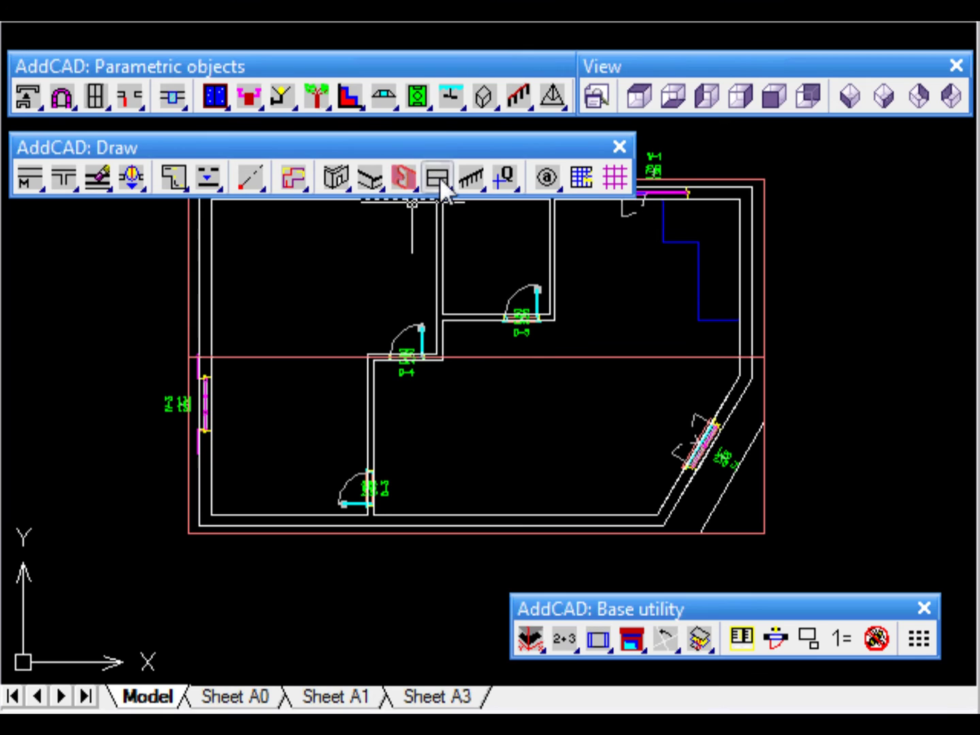
Move the roof outline's bottom-right vertex onto the diagonal wall's corner.
left_click_drag(440, 177, 439, 403)
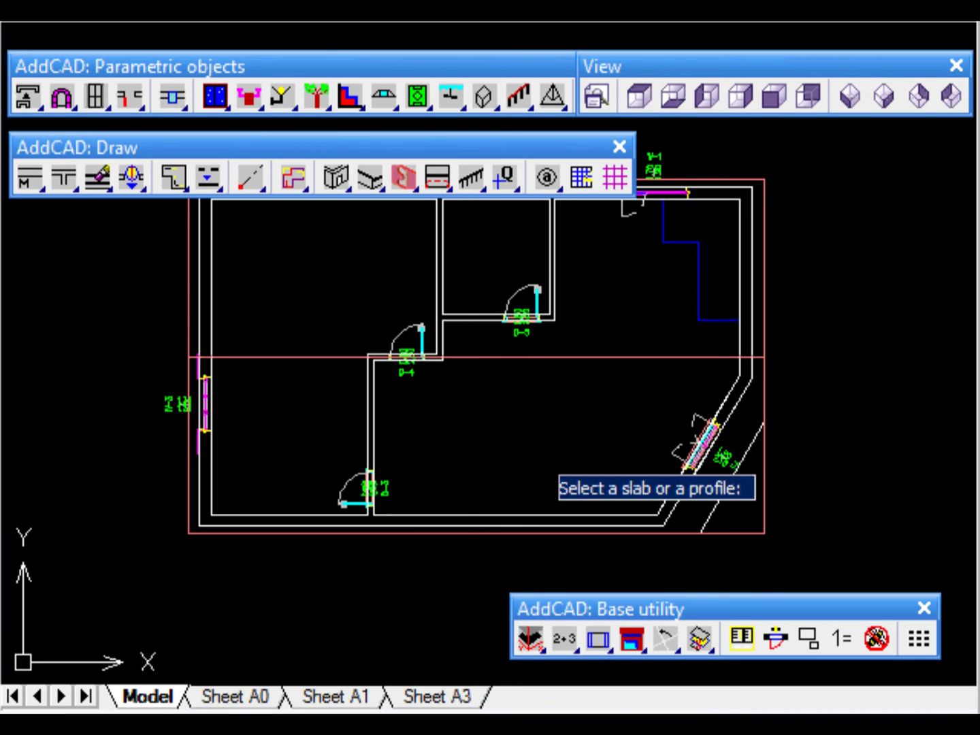
left_click(765, 518)
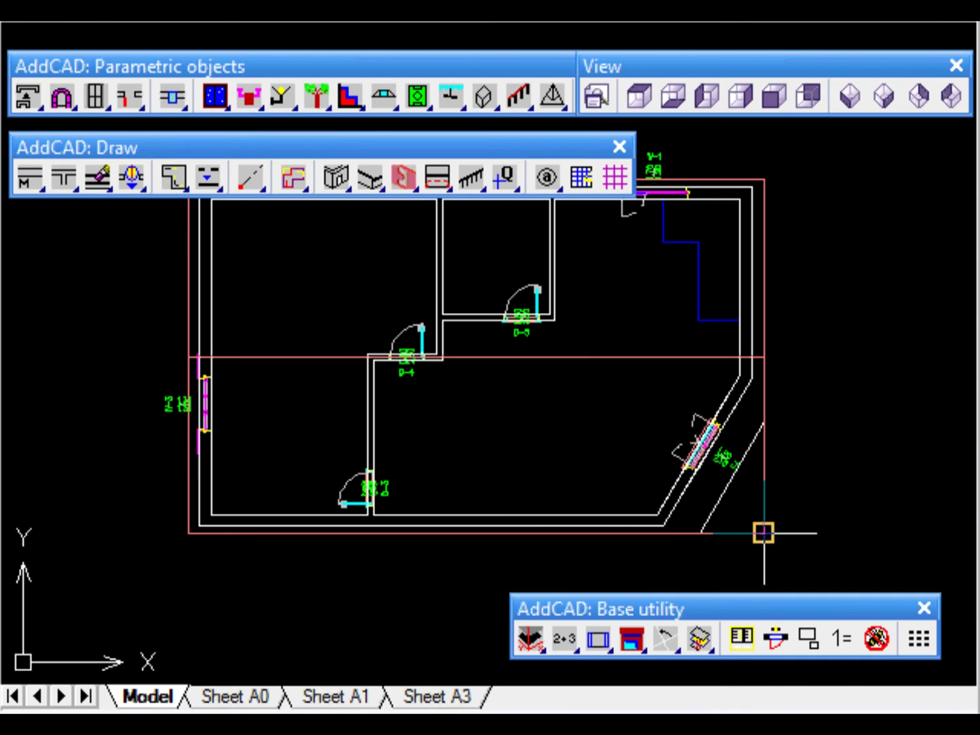
left_click(763, 532)
left_click(699, 532)
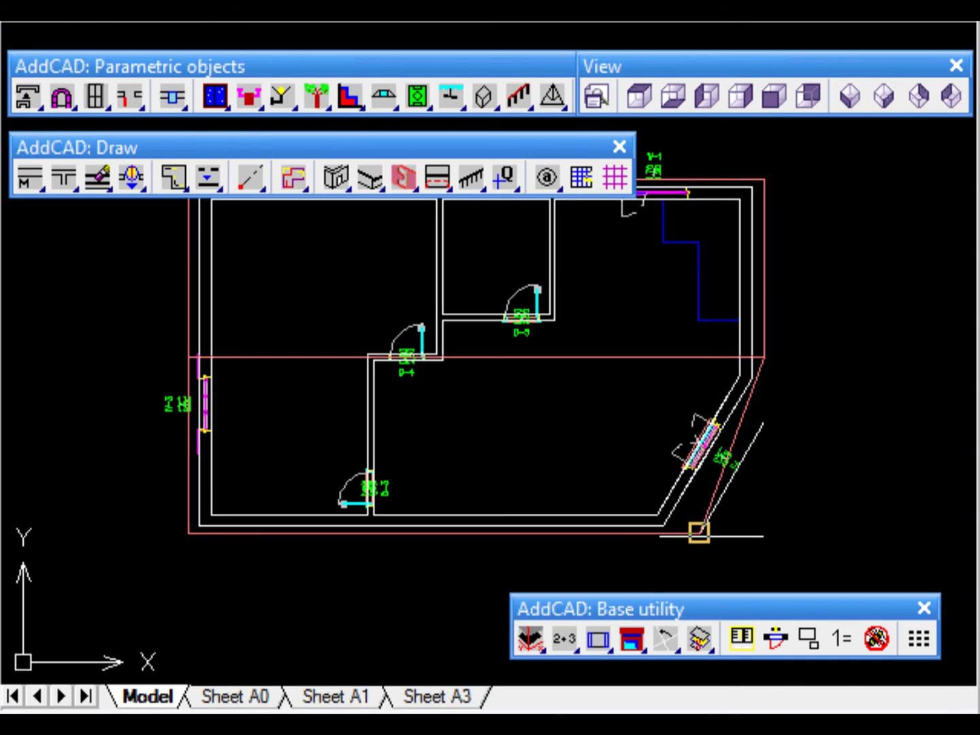
right_click(788, 507)
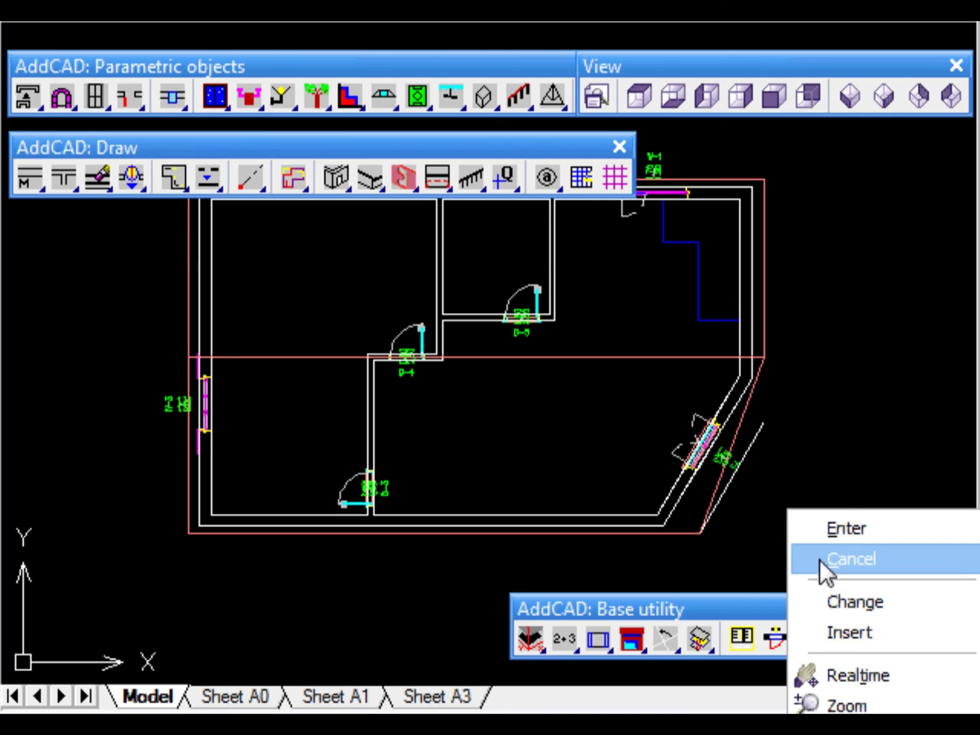
left_click(843, 603)
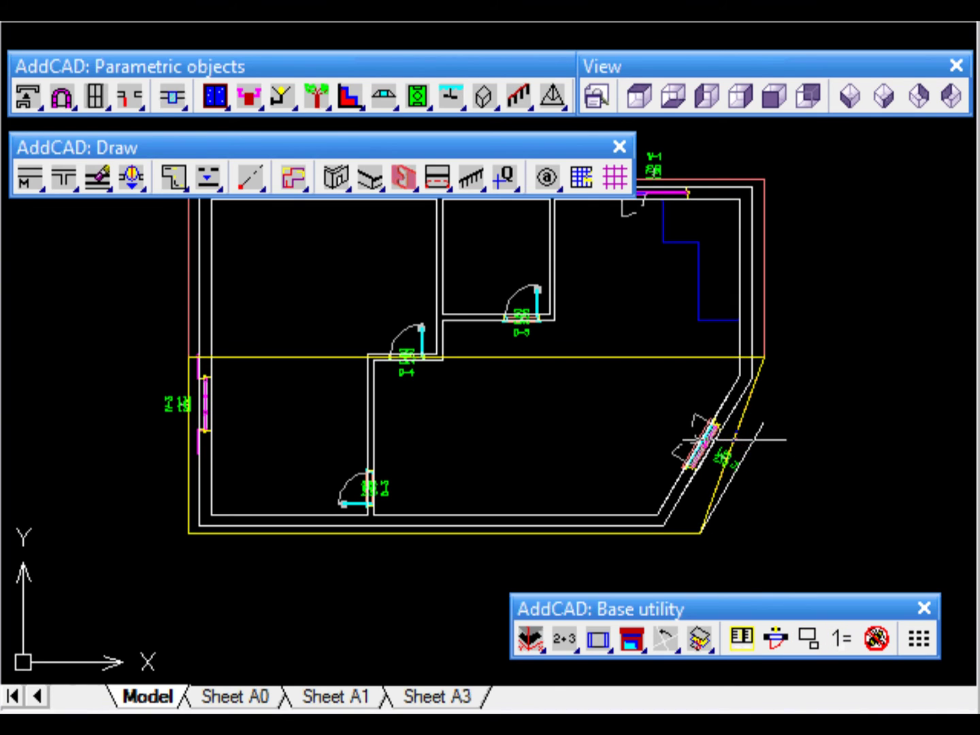
left_click(763, 421)
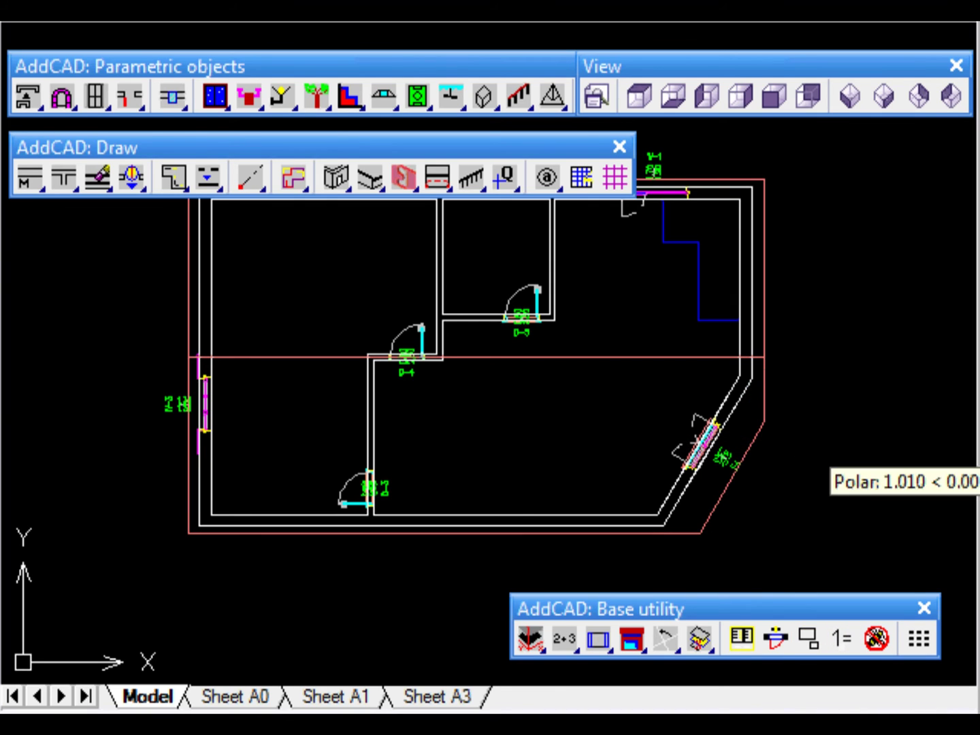
right_click(830, 450)
left_click(888, 470)
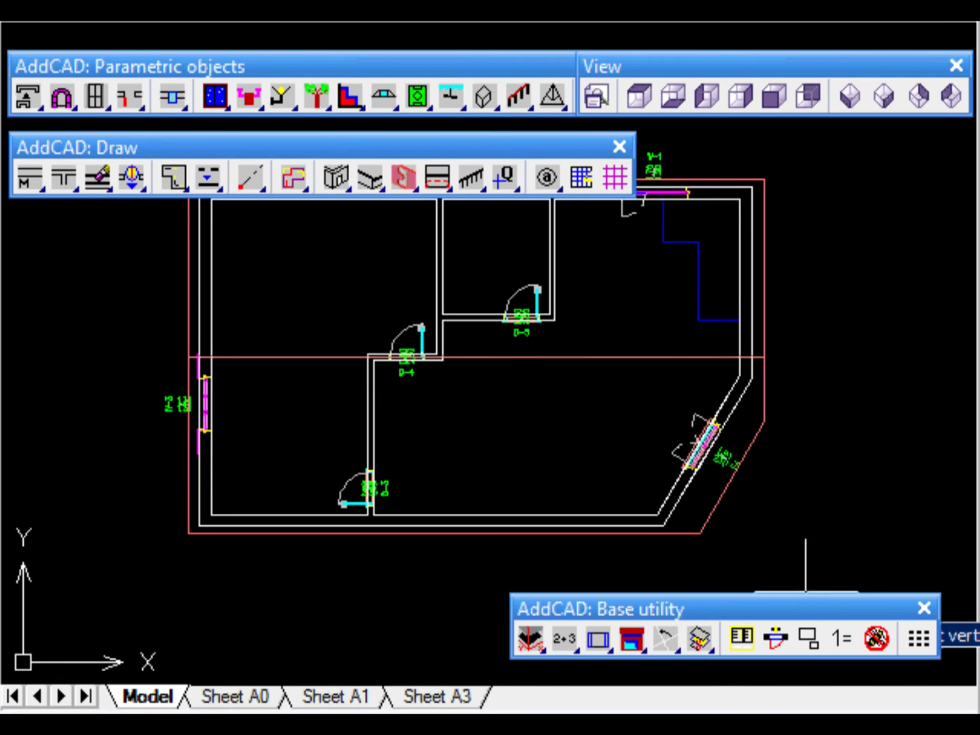
Show the house in isometric 3D, panned right, and choose the roof edit tool.
key("Return")
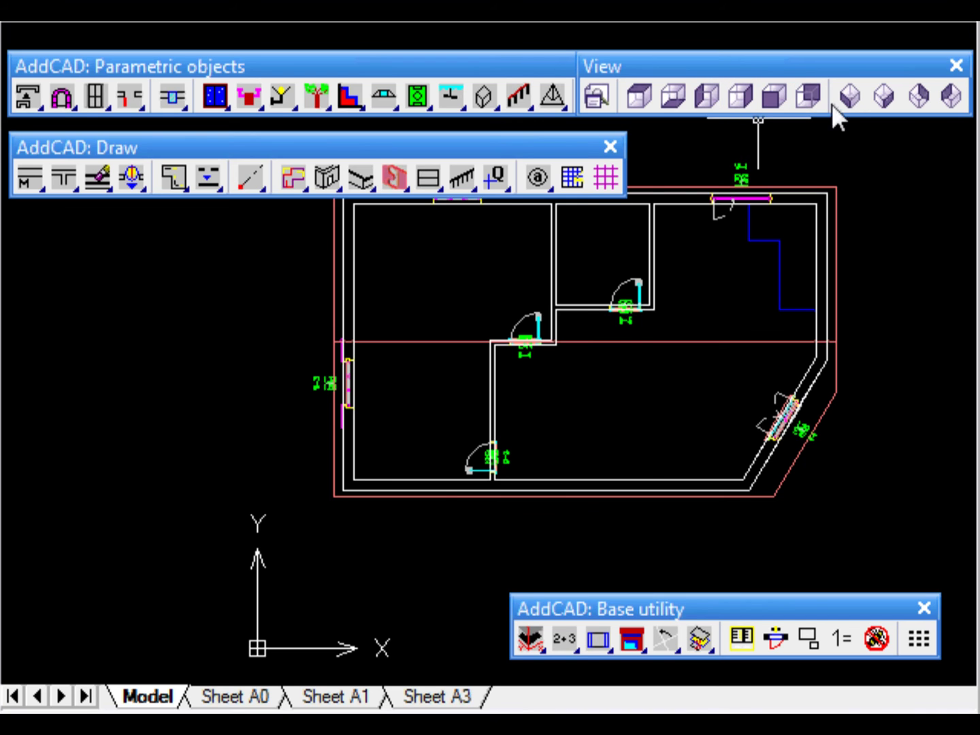
left_click(848, 97)
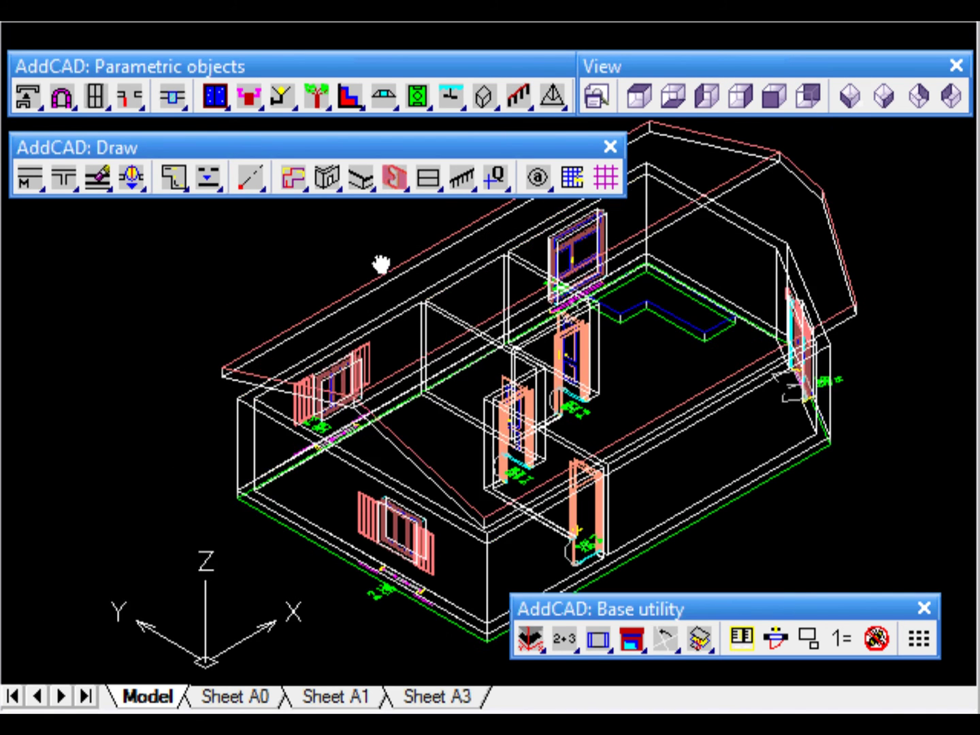
middle_click_drag(381, 264, 444, 249)
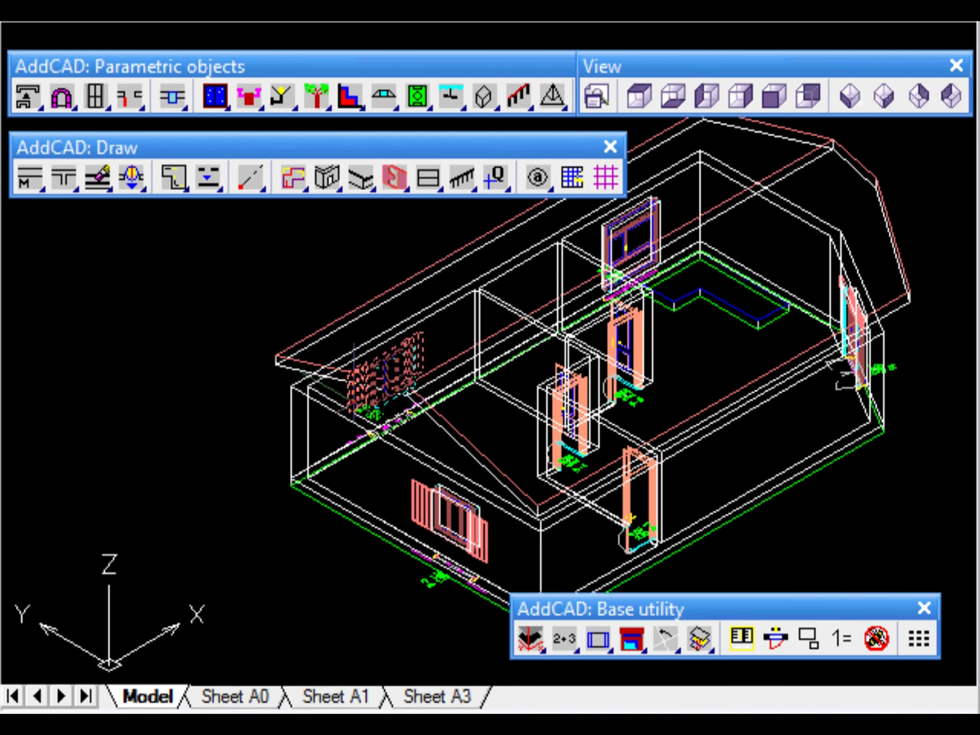
mouse_move(326, 181)
left_mouse_down()
mouse_move(340, 344)
mouse_move(329, 425)
left_mouse_up()
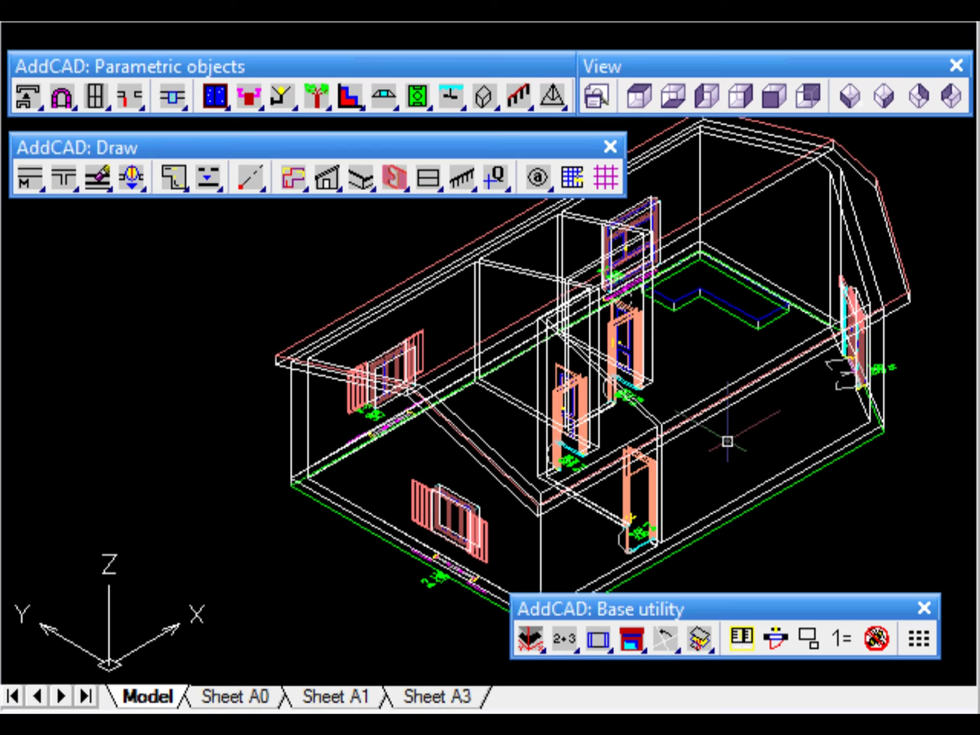
Change the selected roof's slope from 30° to 40°.
left_click(902, 297)
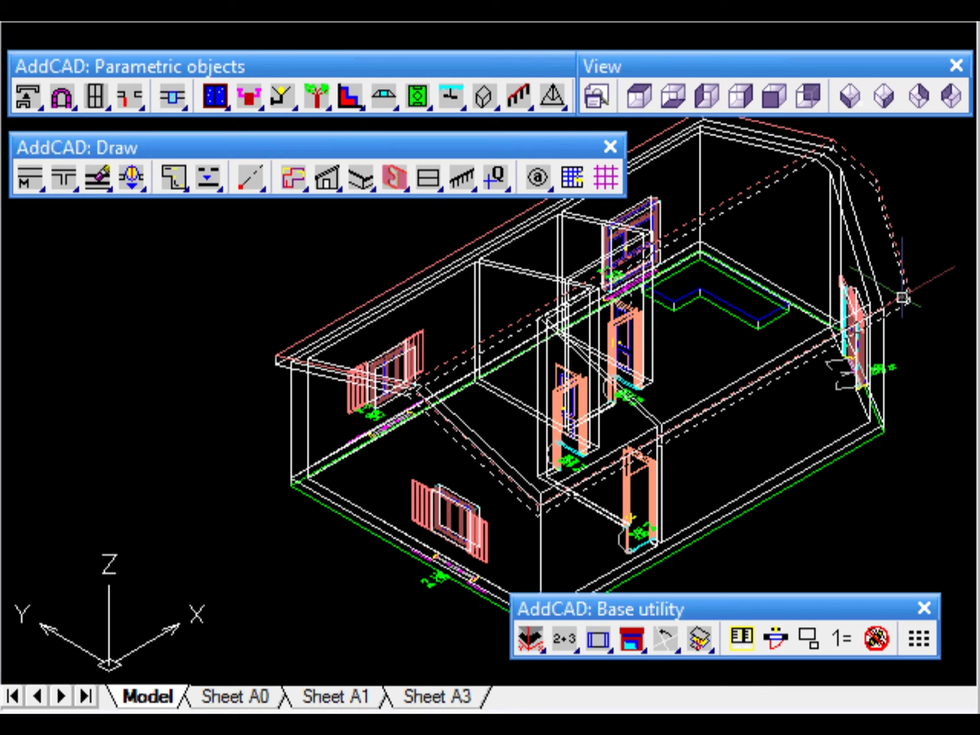
mouse_move(436, 183)
left_mouse_down()
mouse_move(443, 411)
mouse_move(429, 364)
left_mouse_up()
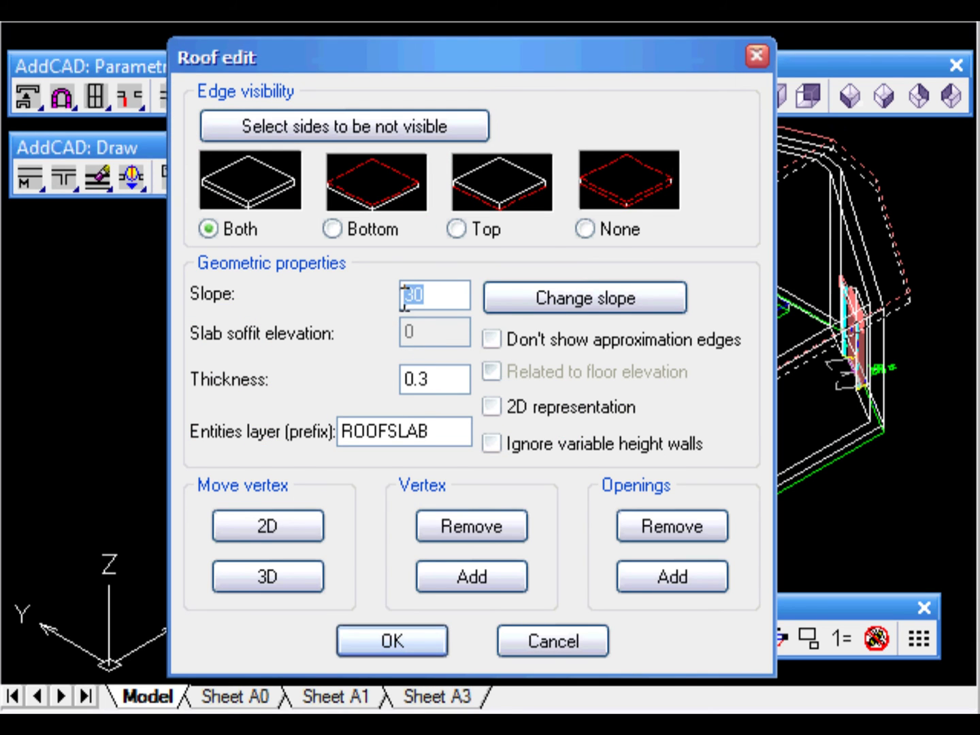
type("40")
left_click(576, 301)
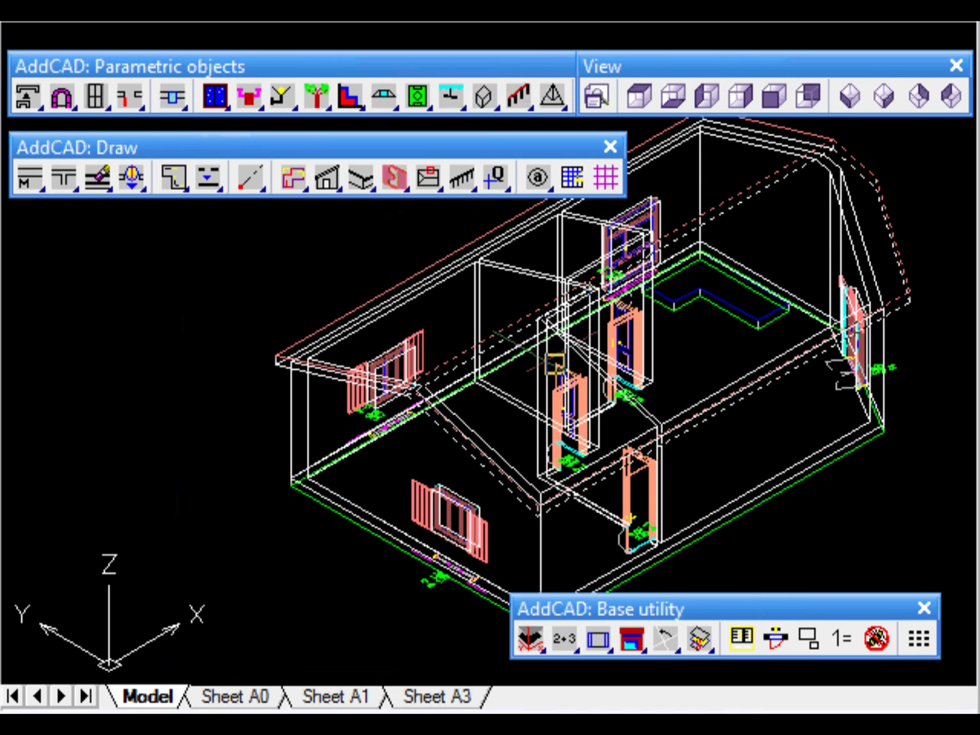
left_click(535, 515)
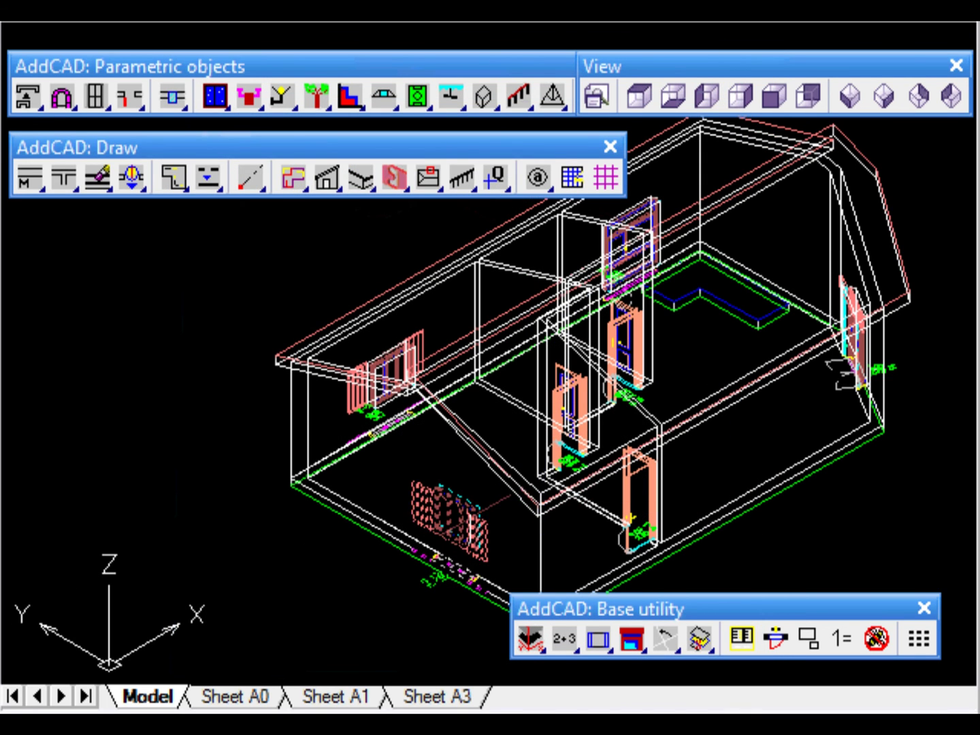
scroll(352, 450, "up", 5)
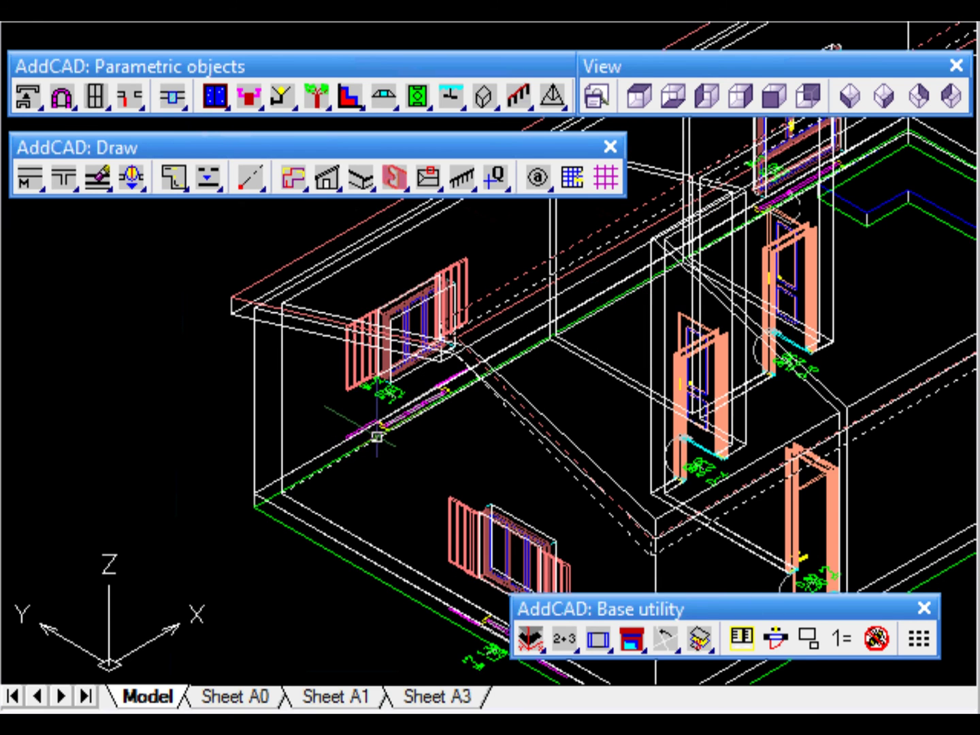
scroll(442, 418, "up", 3)
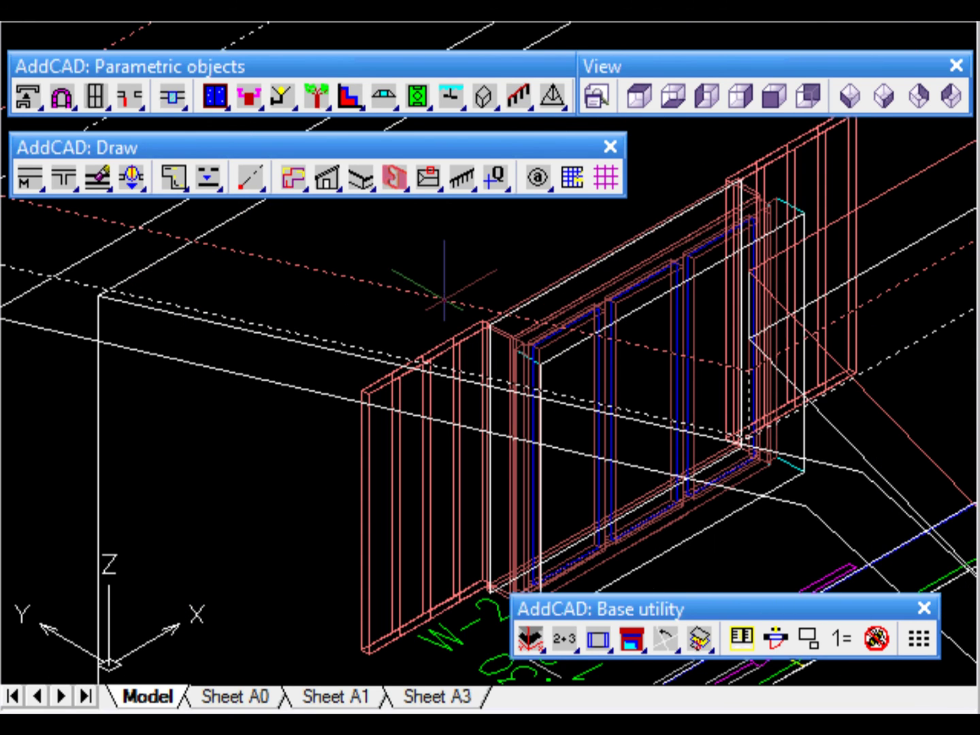
type("move")
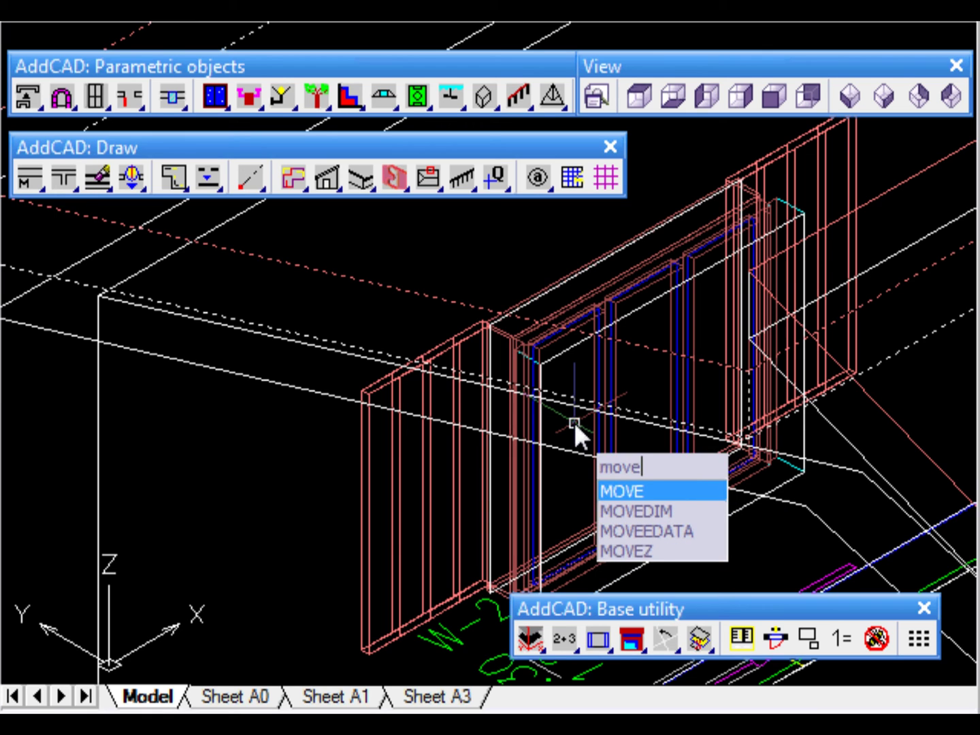
key("Return")
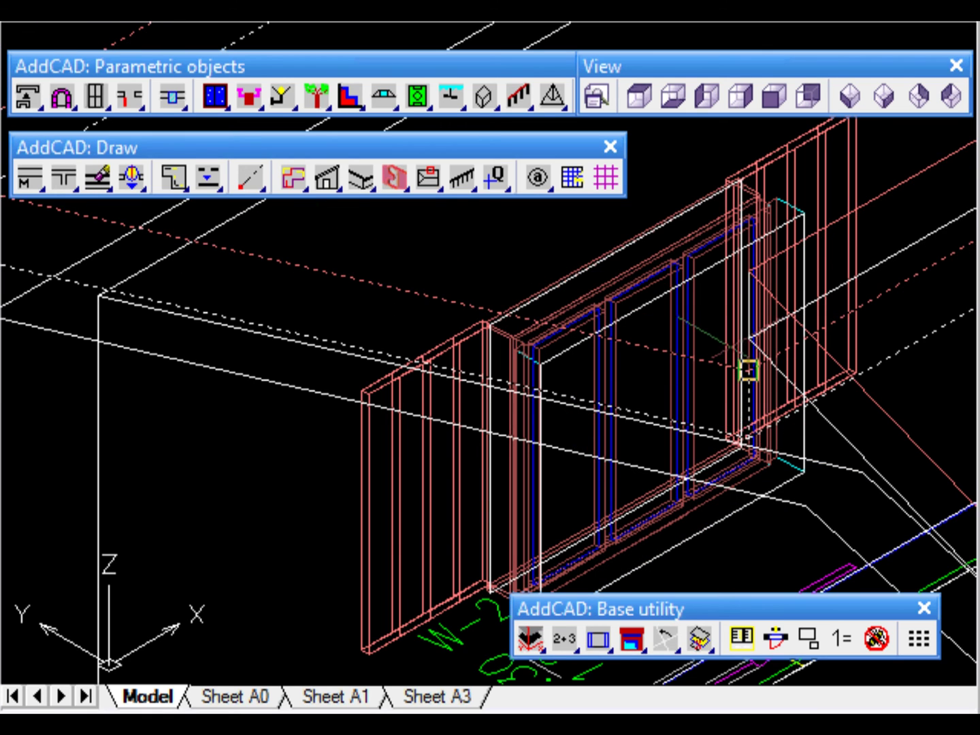
left_click(748, 337)
scroll(654, 445, "down", 2)
scroll(654, 446, "down", 2)
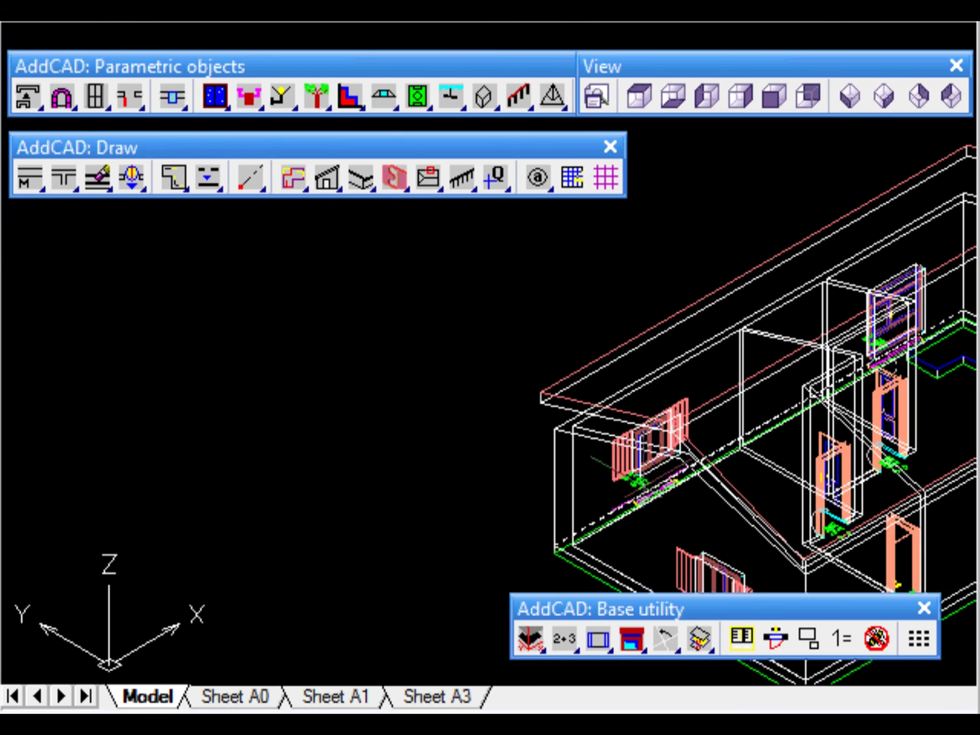
scroll(540, 437, "up", 2)
scroll(387, 432, "up", 2)
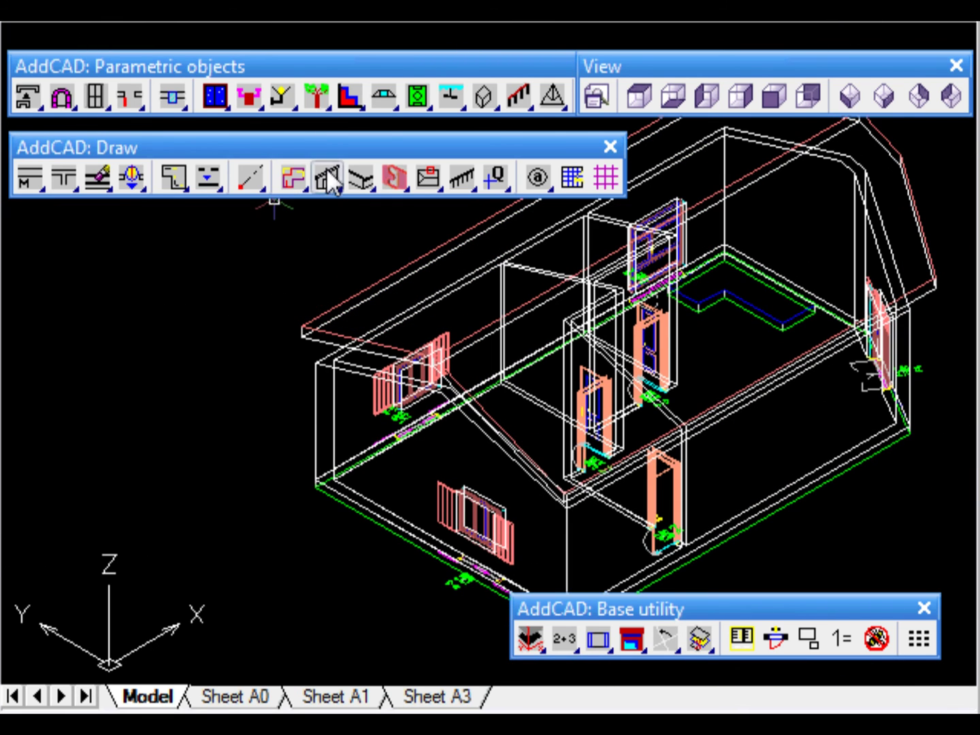
Set the elevation-0 ground floor to visible in Floors and Views, showing both storeys together.
mouse_move(211, 453)
middle_mouse_down()
mouse_move(197, 474)
mouse_move(168, 487)
mouse_move(69, 438)
middle_mouse_up()
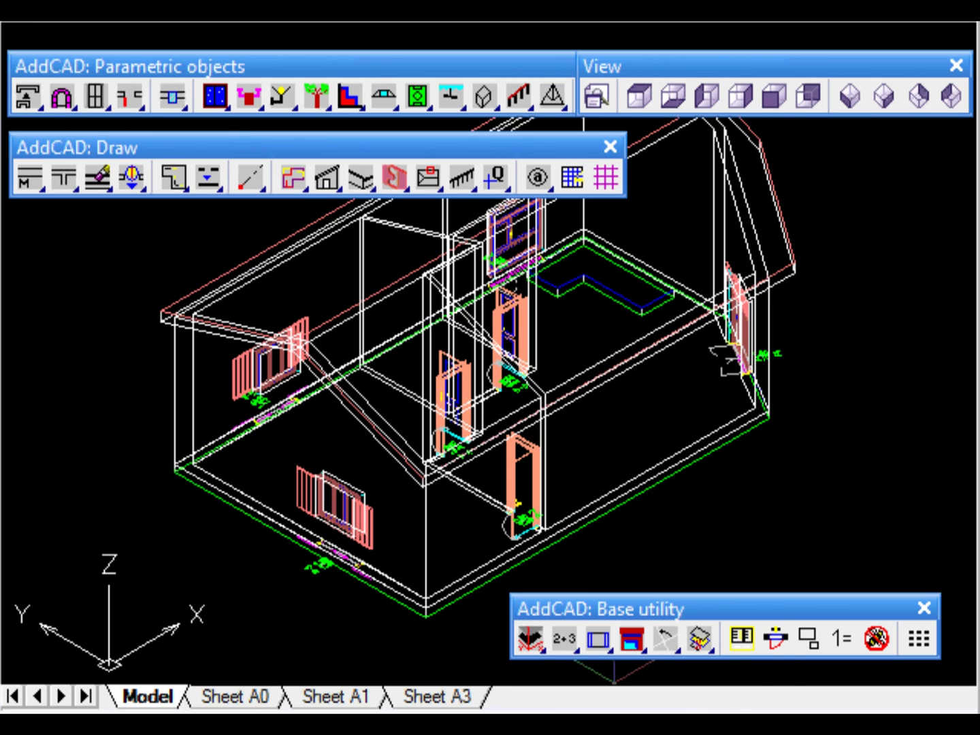
left_click(741, 637)
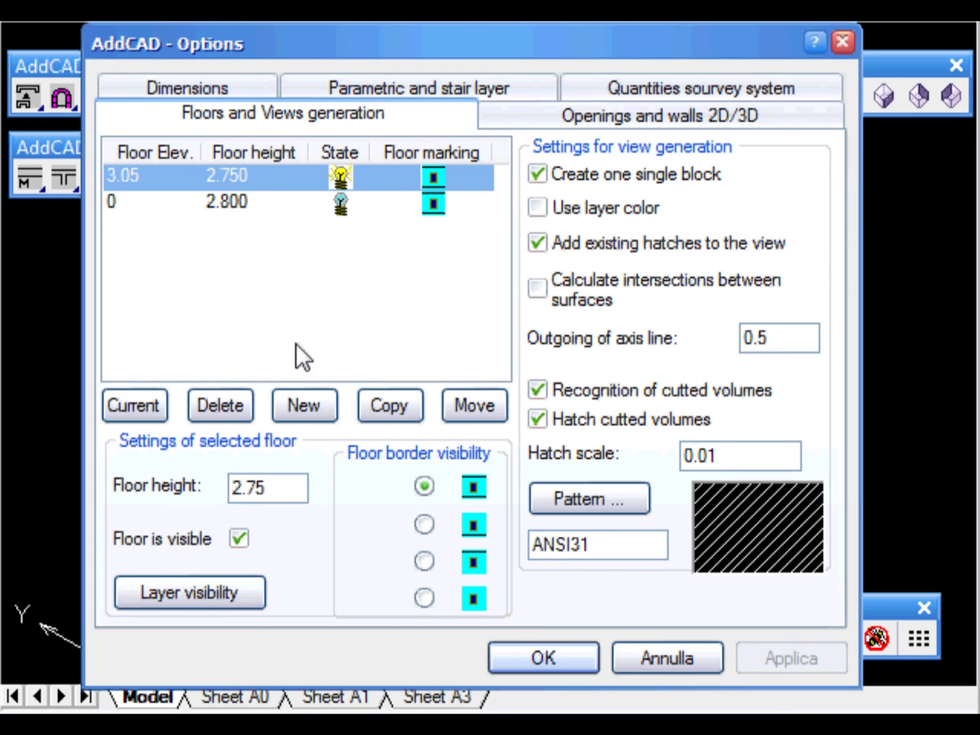
left_click(240, 205)
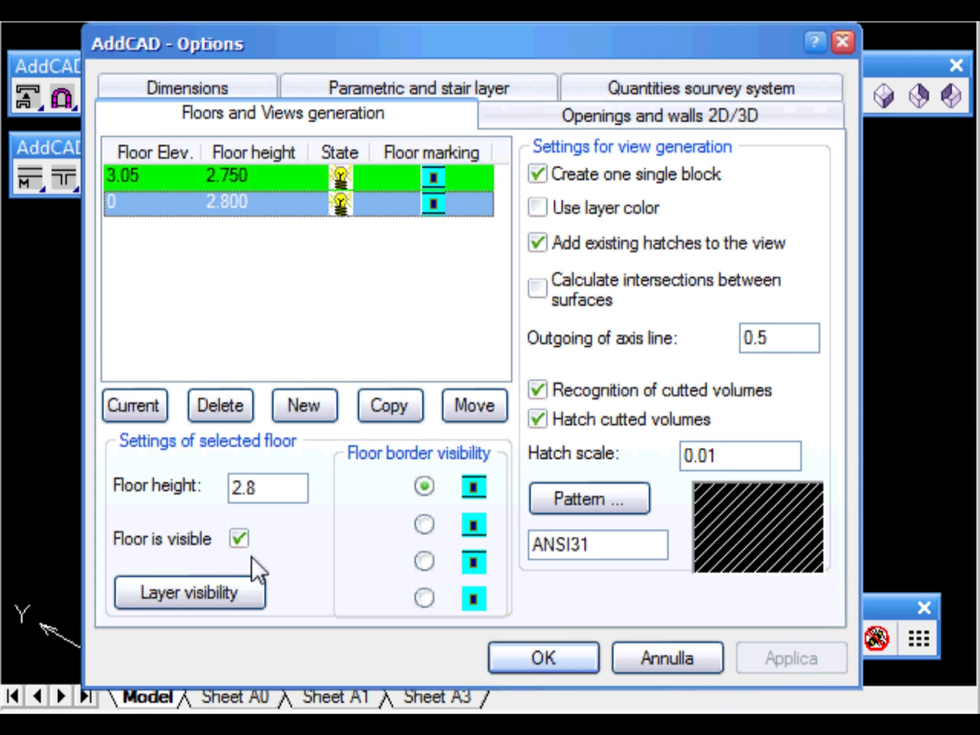
left_click(555, 659)
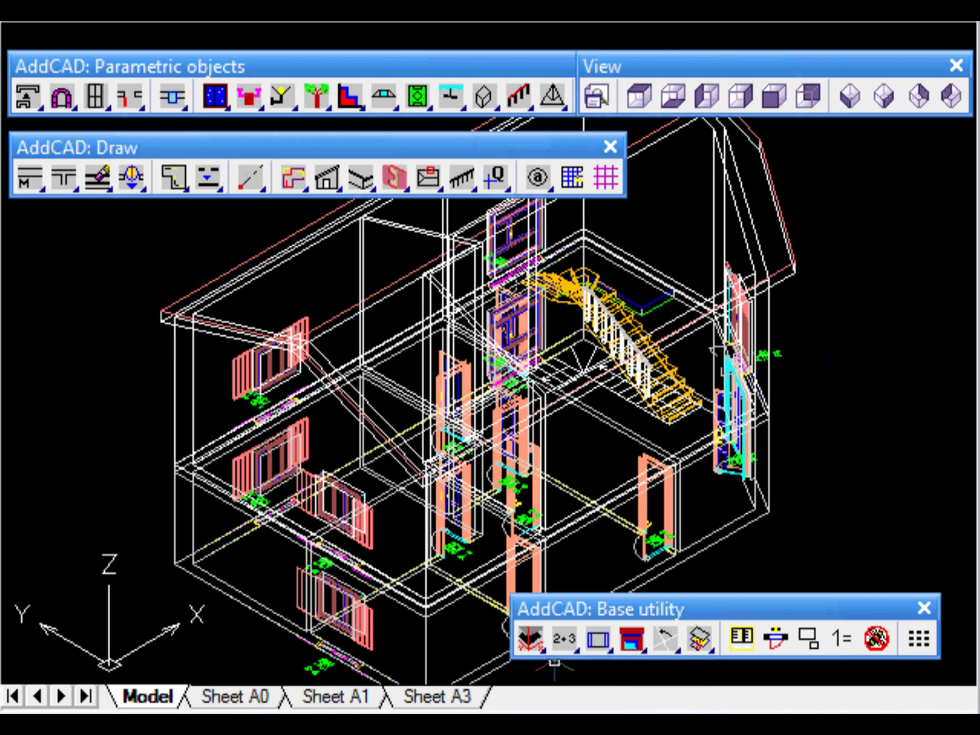